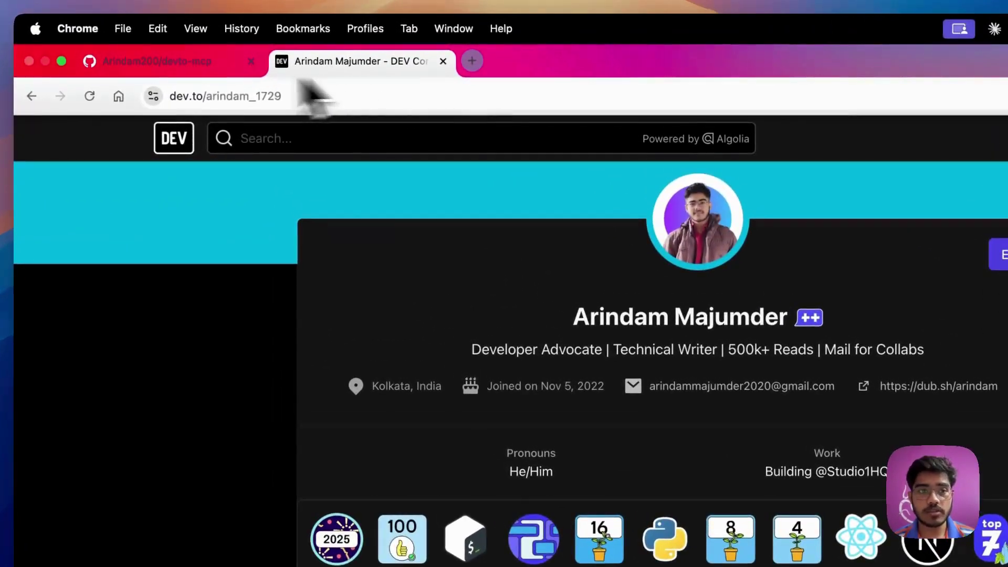
Step: Read the devto-mcp README down to its Installation steps, then bring up server.py in VS Code
left_click(177, 48)
scroll(465, 315, "down", 10)
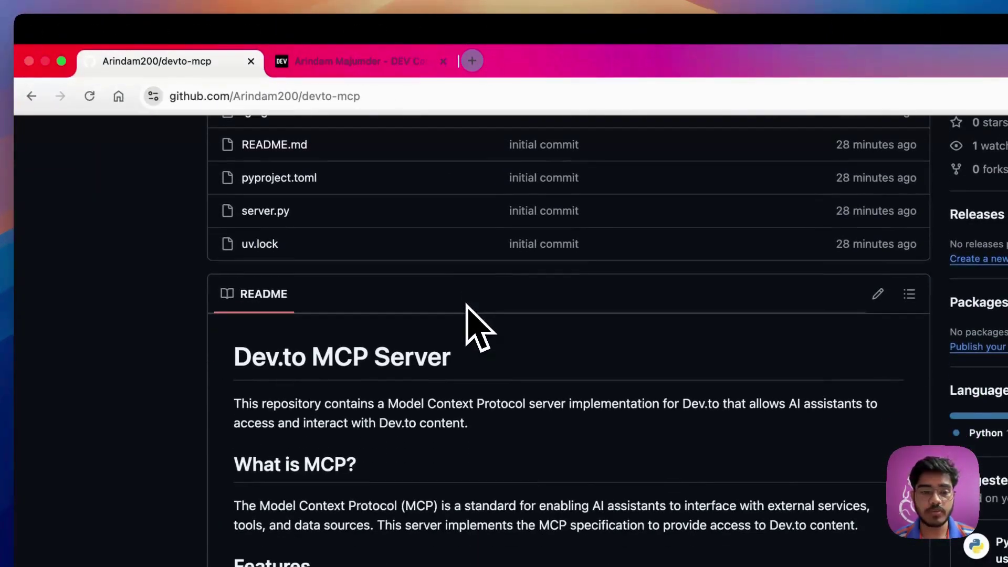
scroll(467, 307, "down", 6)
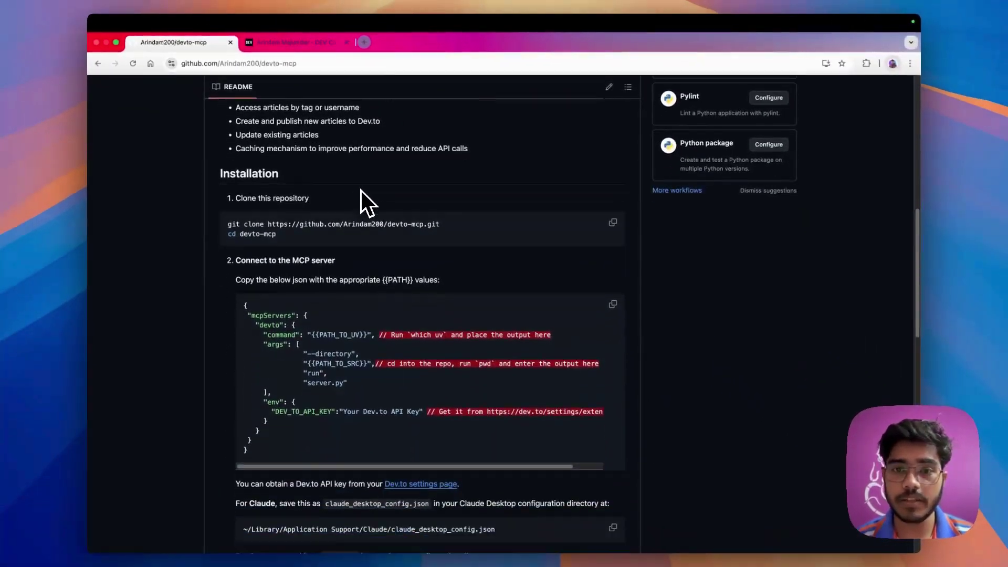
scroll(367, 202, "down", 1)
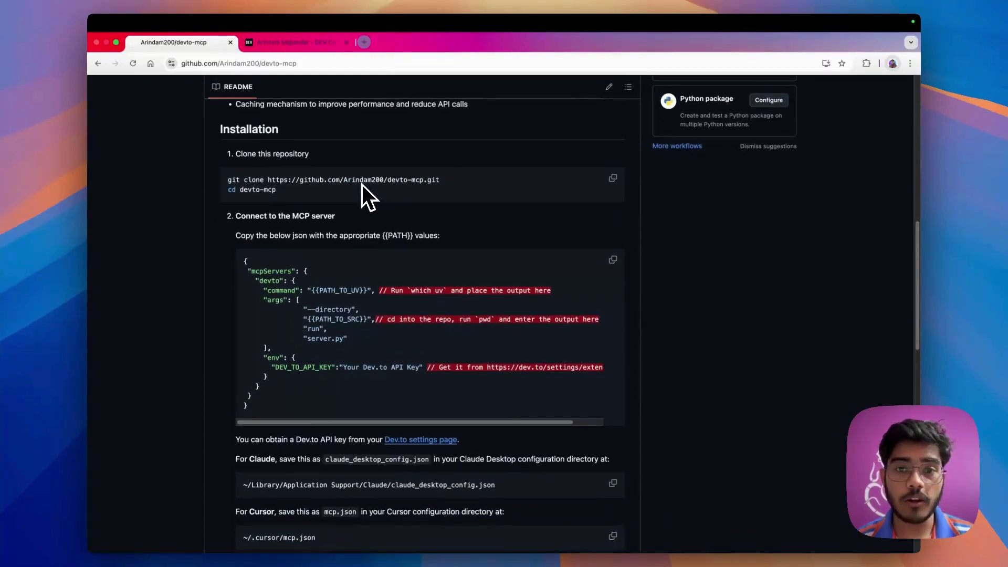
scroll(361, 185, "down", 5)
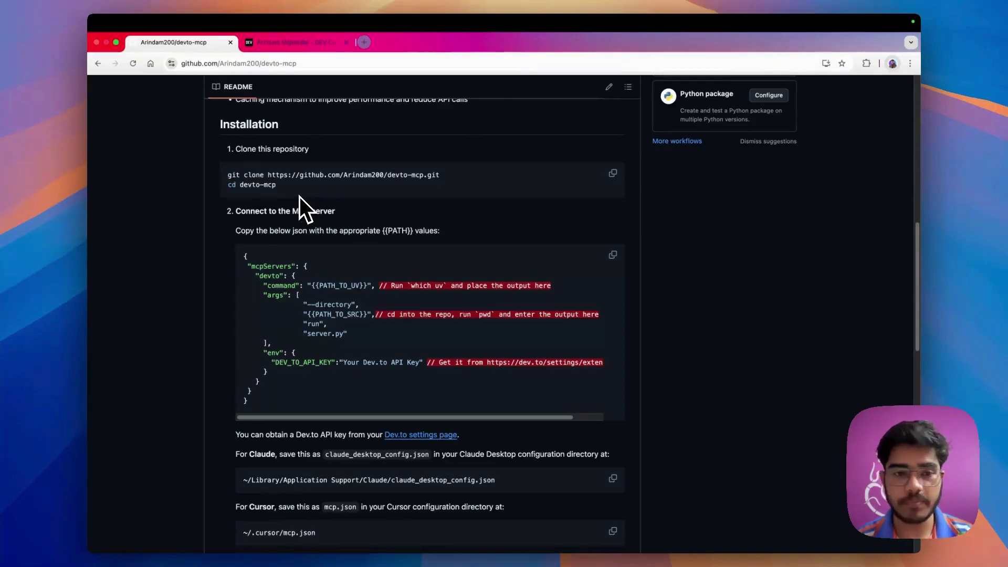
scroll(299, 197, "down", 1)
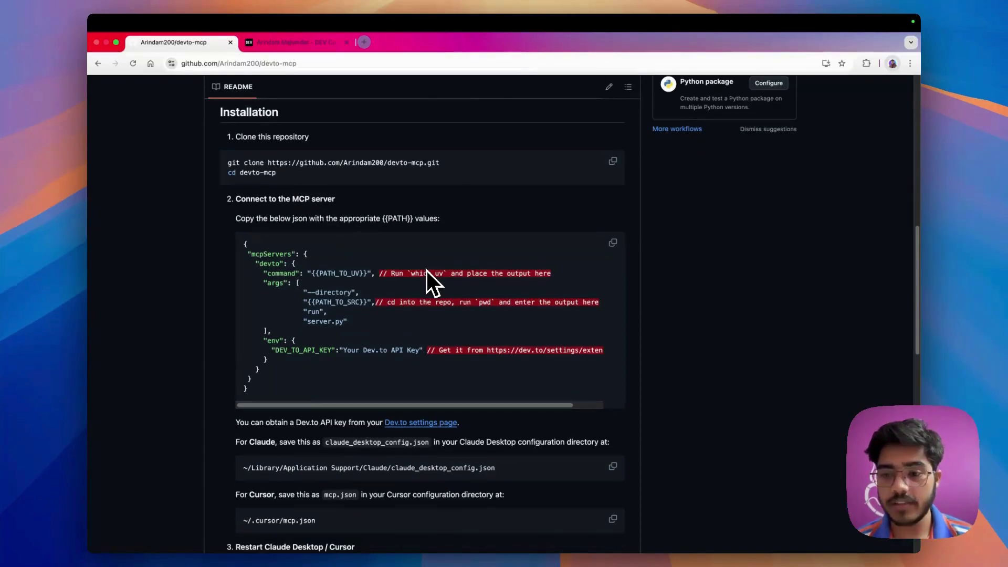
key("super+Tab")
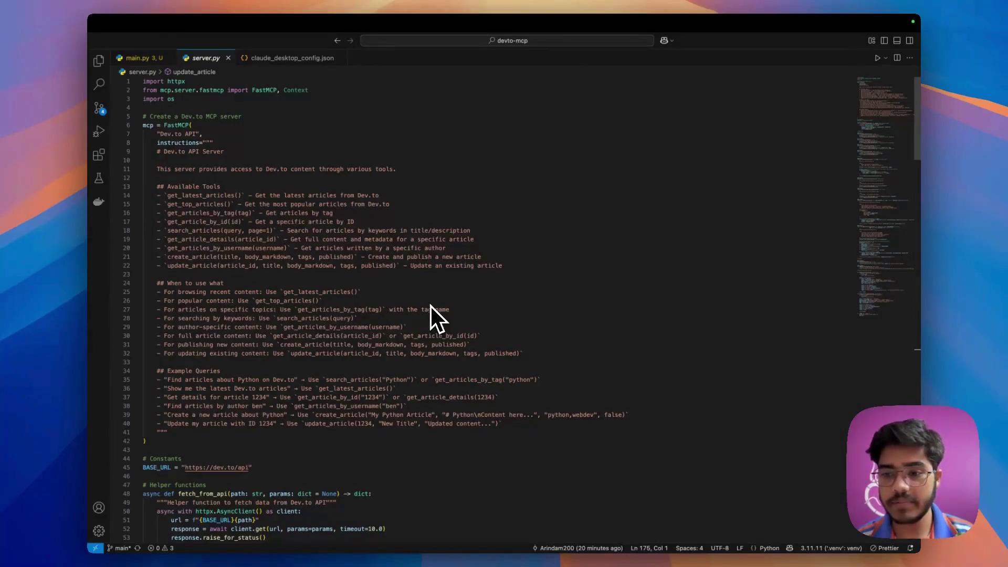
scroll(427, 299, "down", 1)
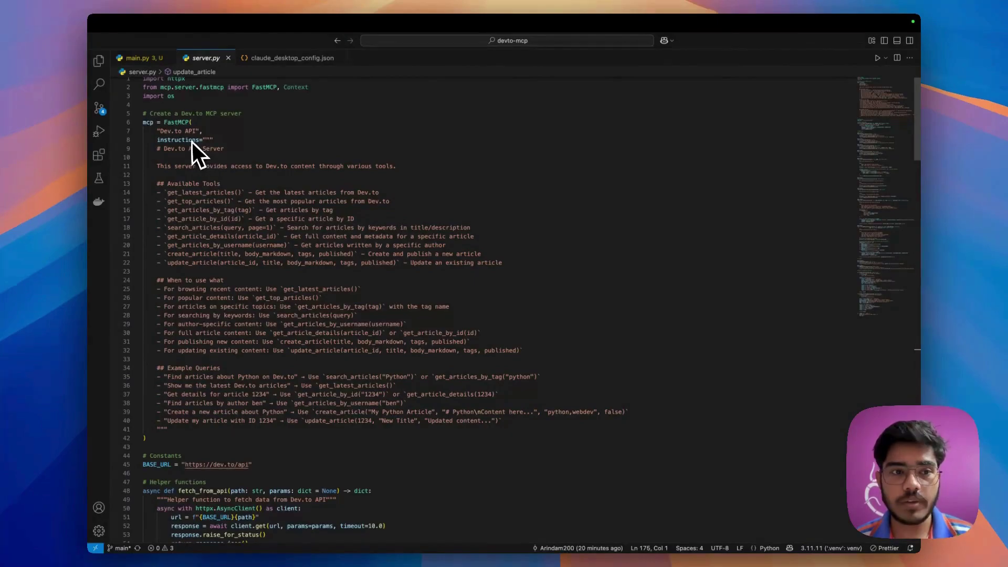
scroll(247, 137, "down", 2)
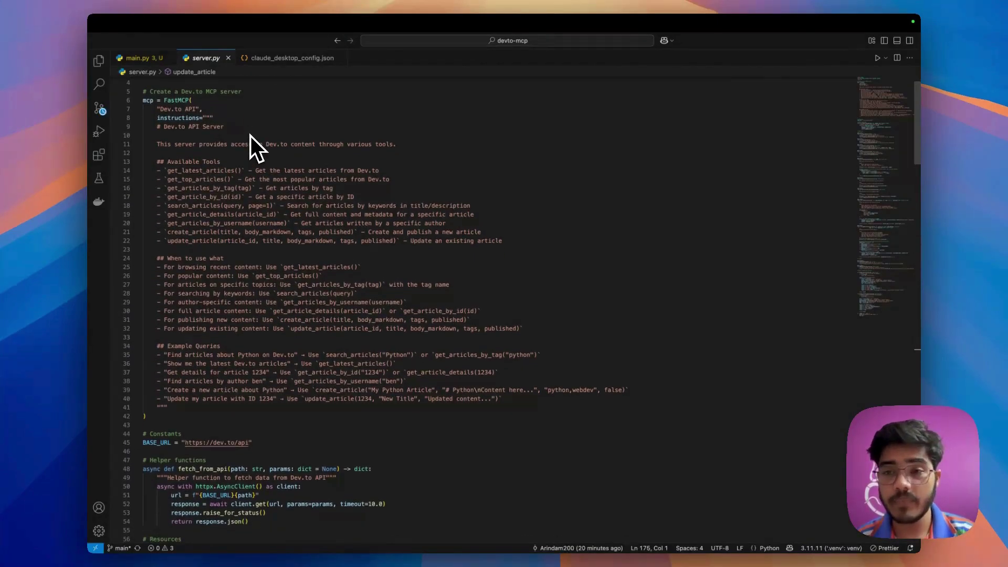
scroll(250, 135, "up", 2)
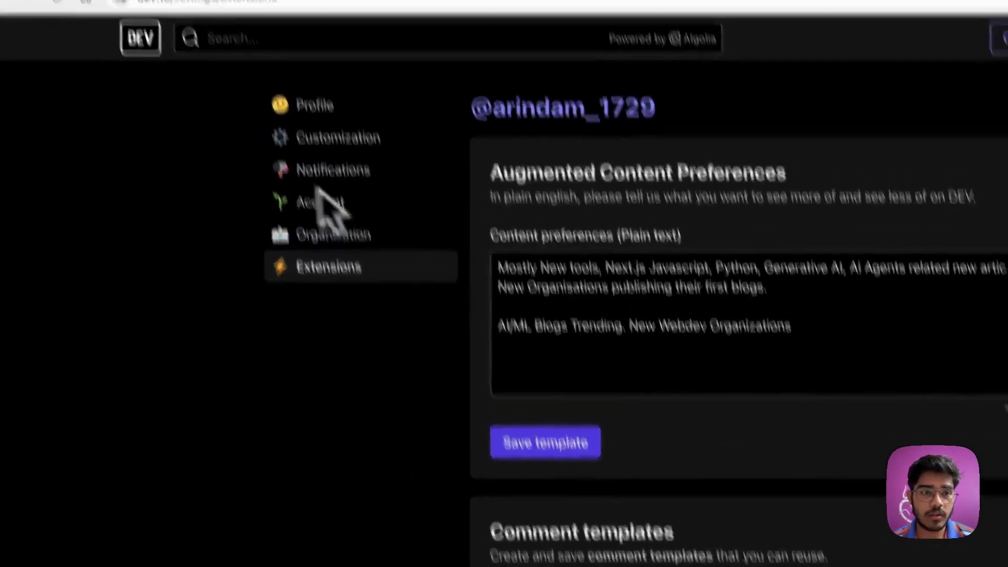
Step: Generate a DEV Community API key with the description MCP-Demo
scroll(507, 324, "down", 1)
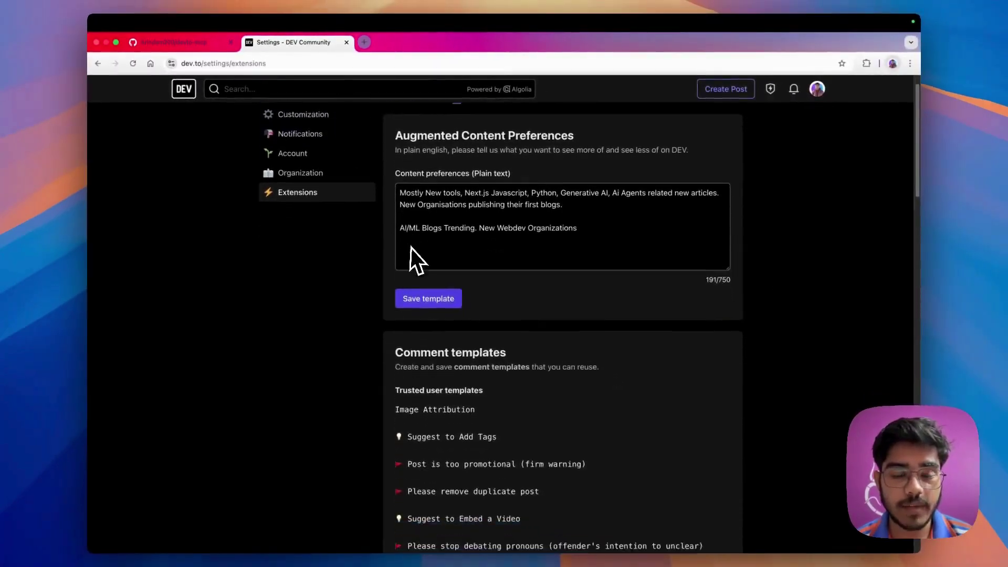
scroll(409, 252, "up", 1)
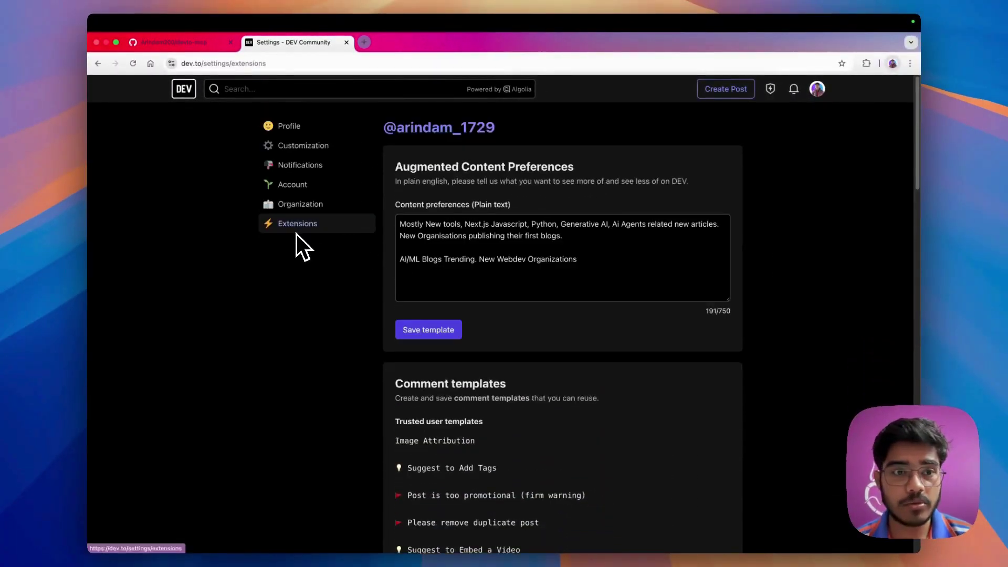
scroll(302, 244, "down", 10)
scroll(383, 246, "down", 12)
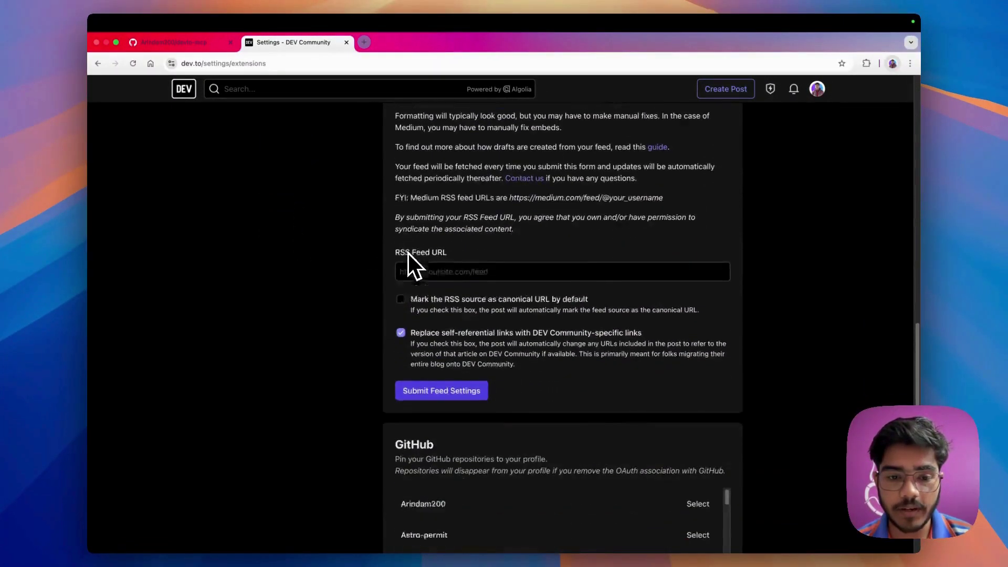
scroll(430, 282, "down", 10)
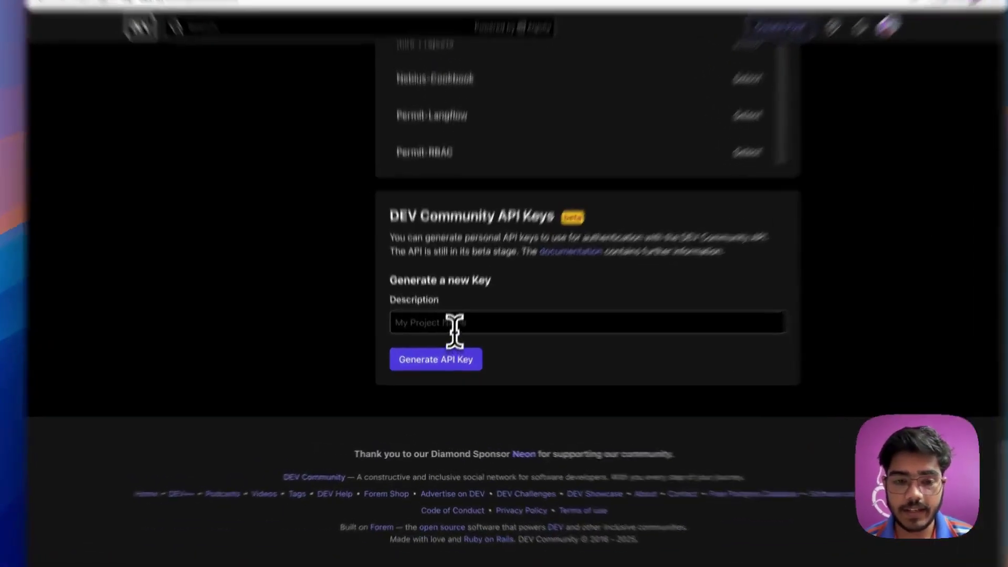
left_click(448, 341)
type("MCP-Demo")
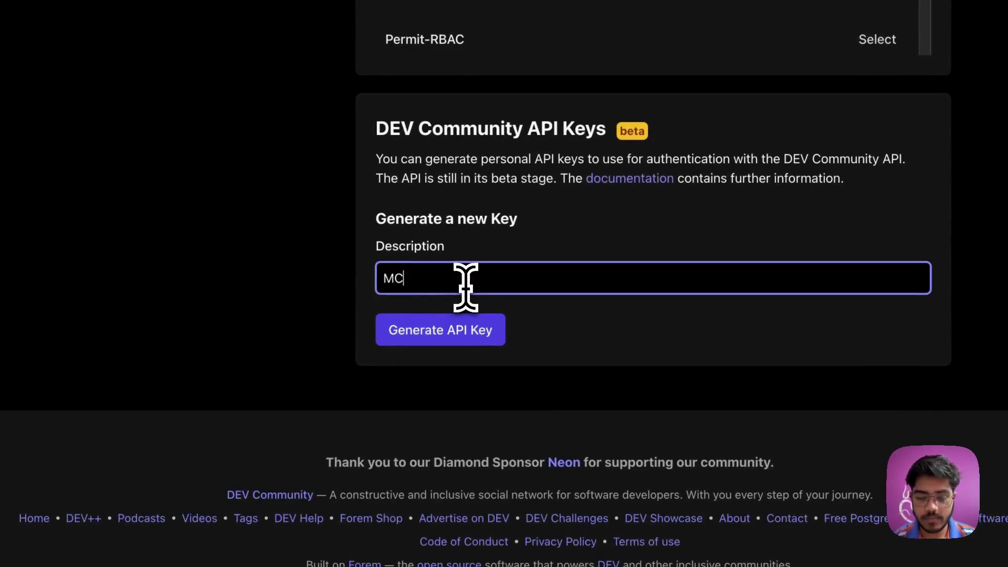
left_click(463, 336)
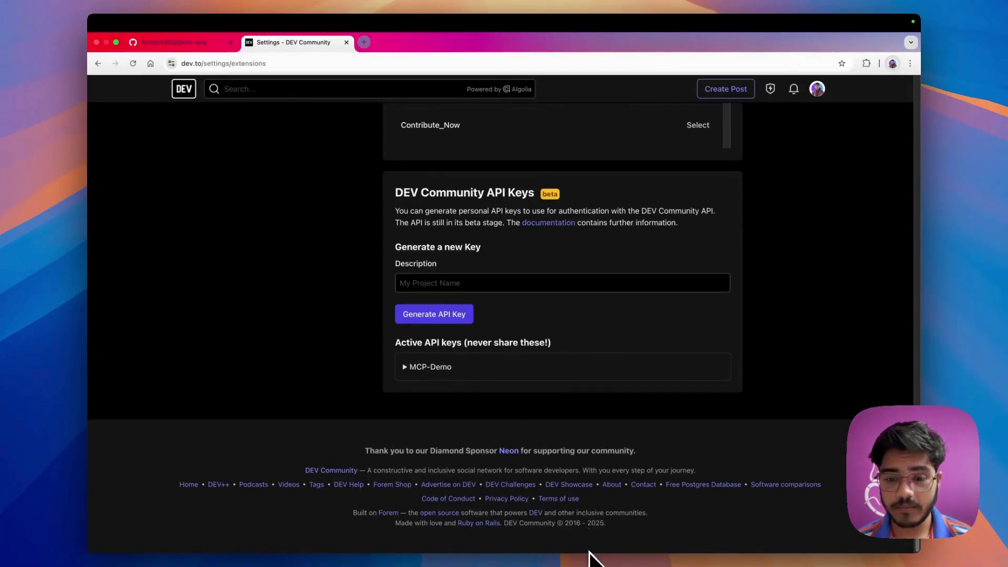
Step: Open Claude Desktop's Developer settings and reveal its config file via Edit Config
mouse_move(627, 544)
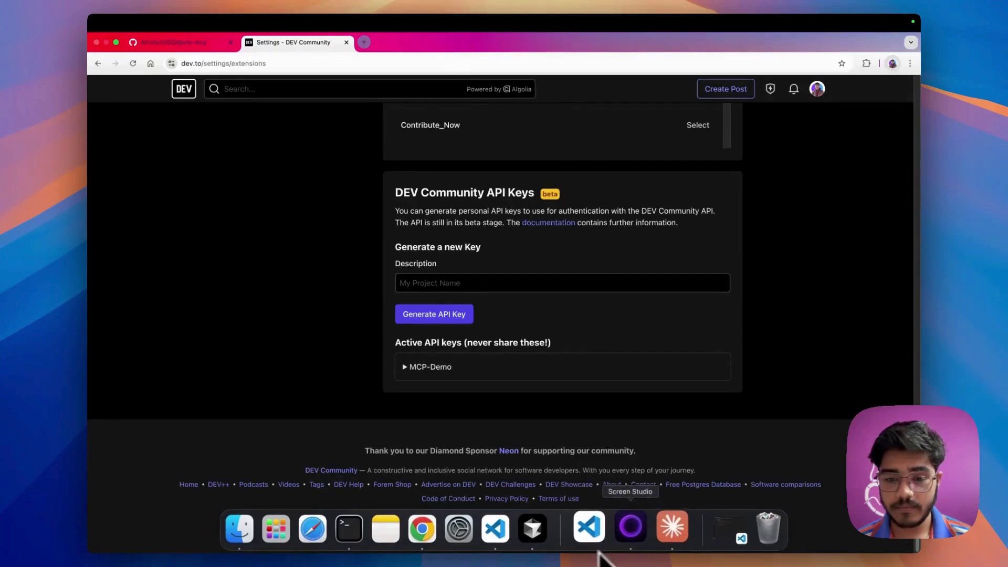
left_click(663, 530)
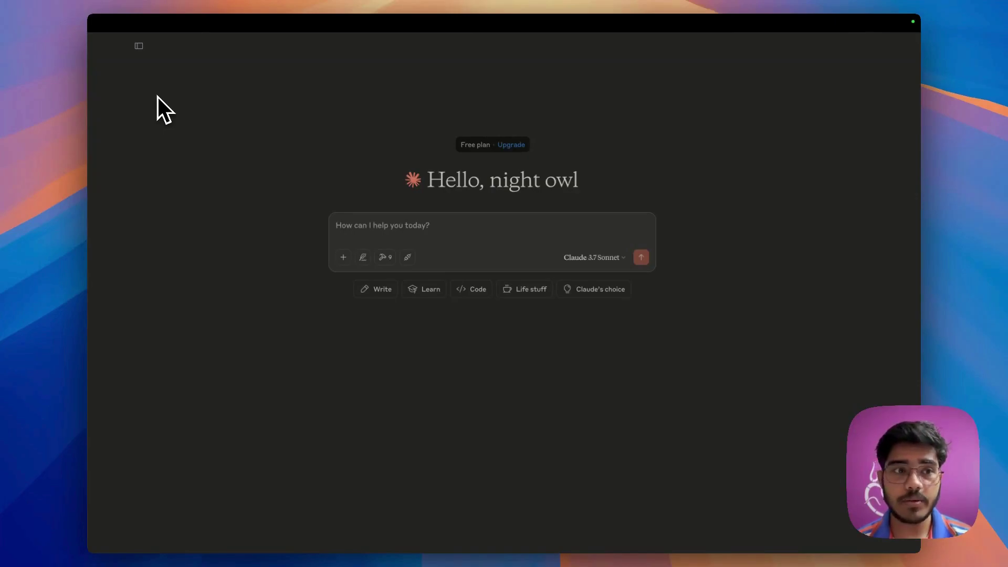
mouse_move(130, 21)
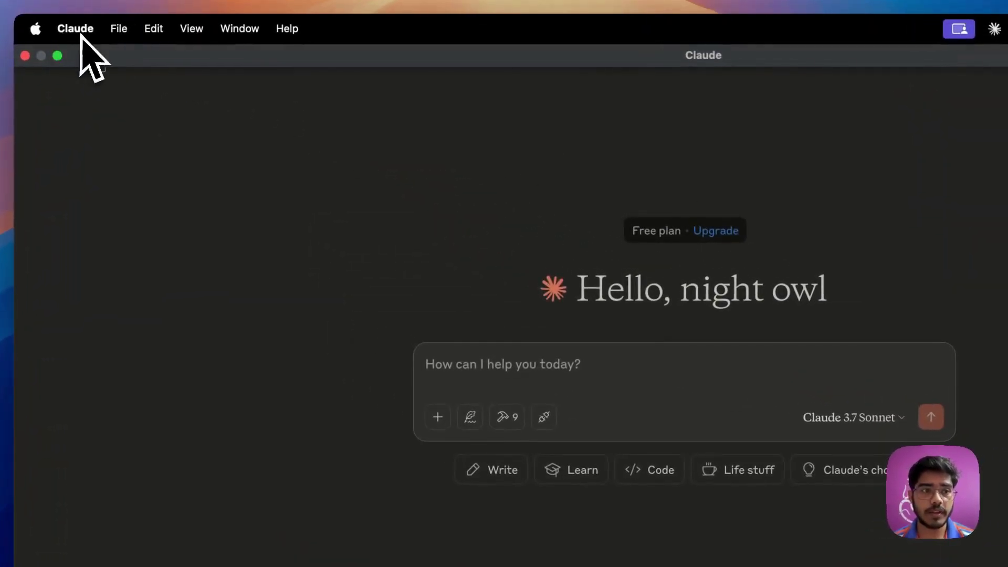
left_click(78, 30)
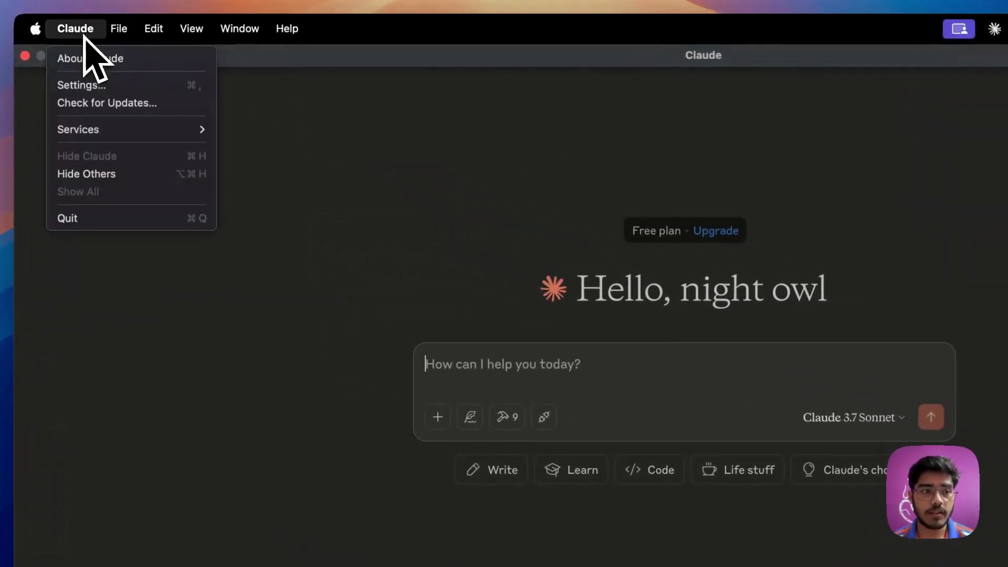
left_click(115, 87)
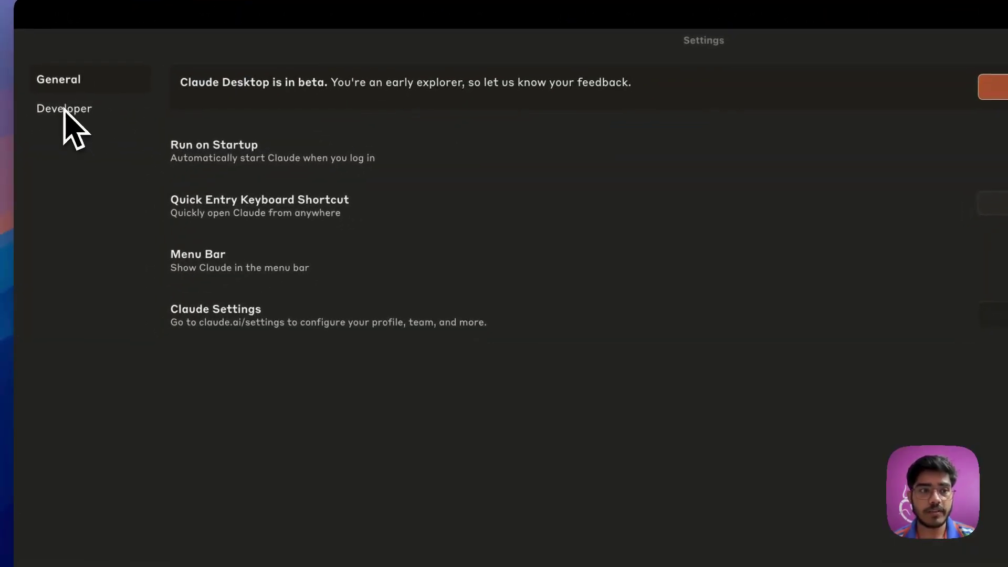
left_click(64, 109)
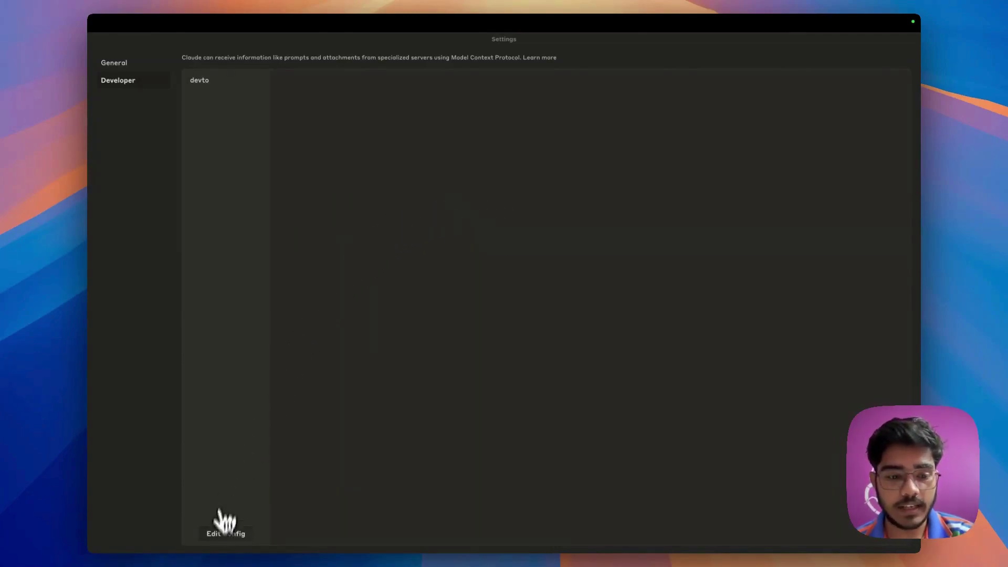
left_click(220, 533)
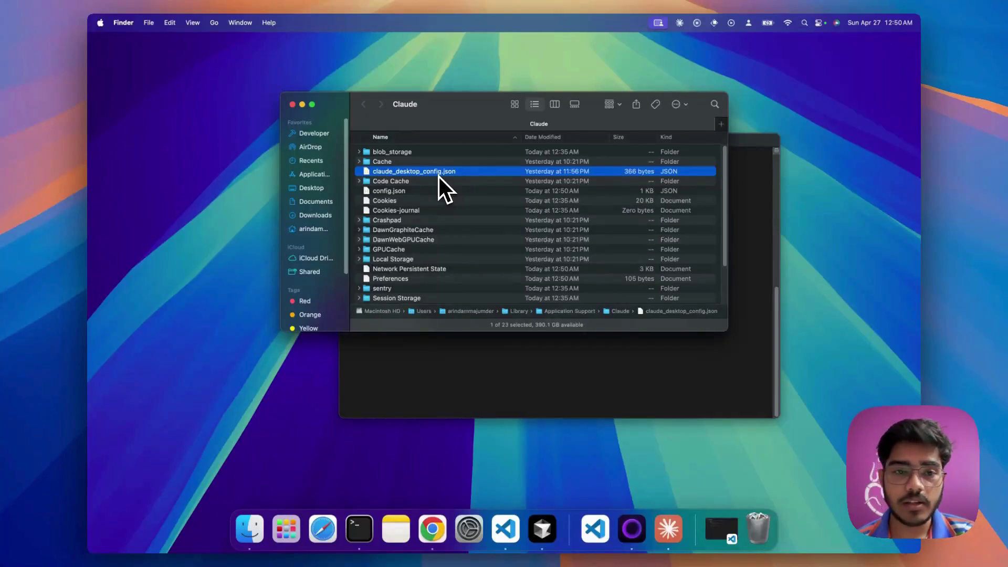
Step: Open claude_desktop_config.json from Finder in Visual Studio Code
double_click(439, 172)
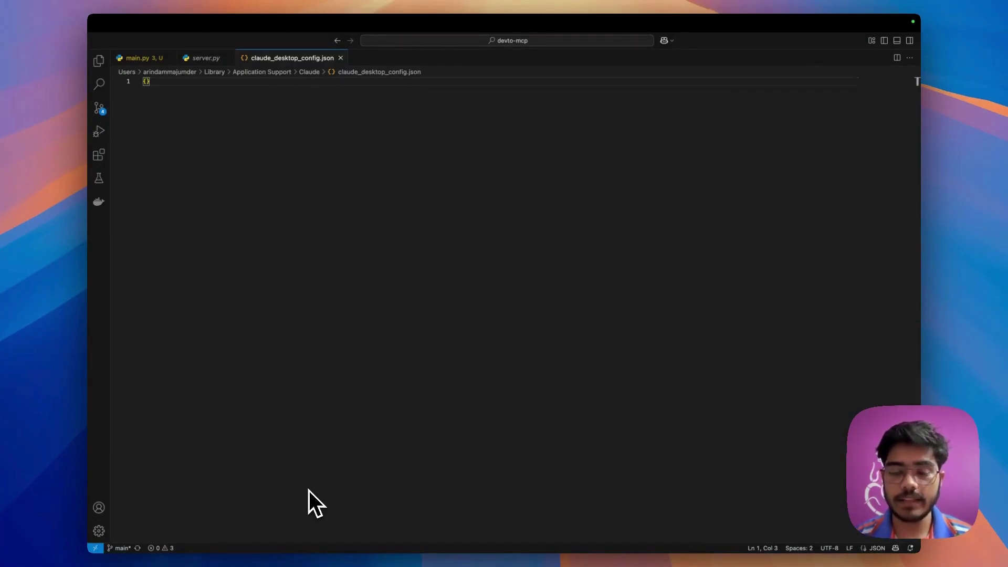
Step: Paste the copied devto mcpServers JSON block inside the config file's braces
key("Return")
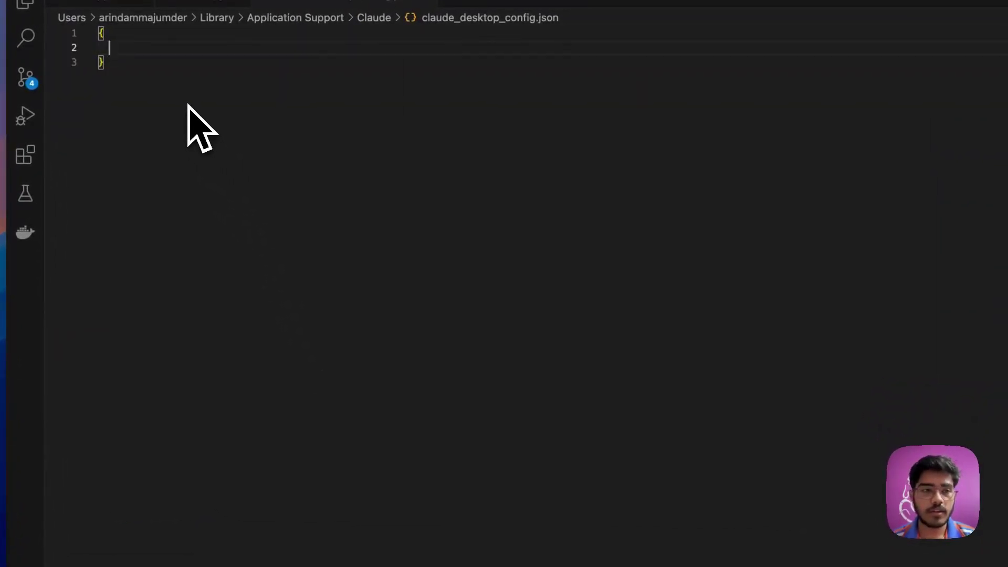
key("super+v")
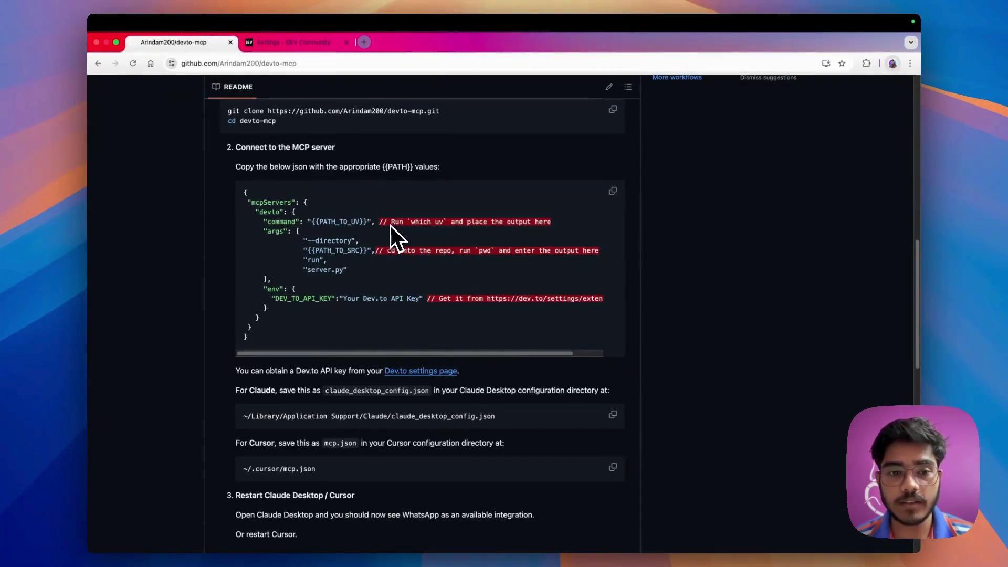
scroll(383, 231, "down", 1)
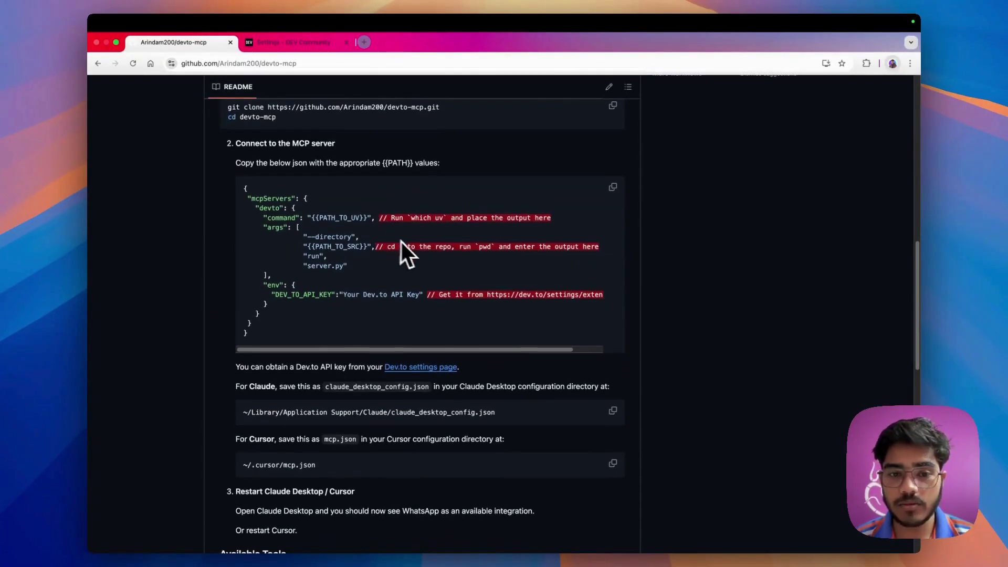
scroll(432, 246, "up", 1)
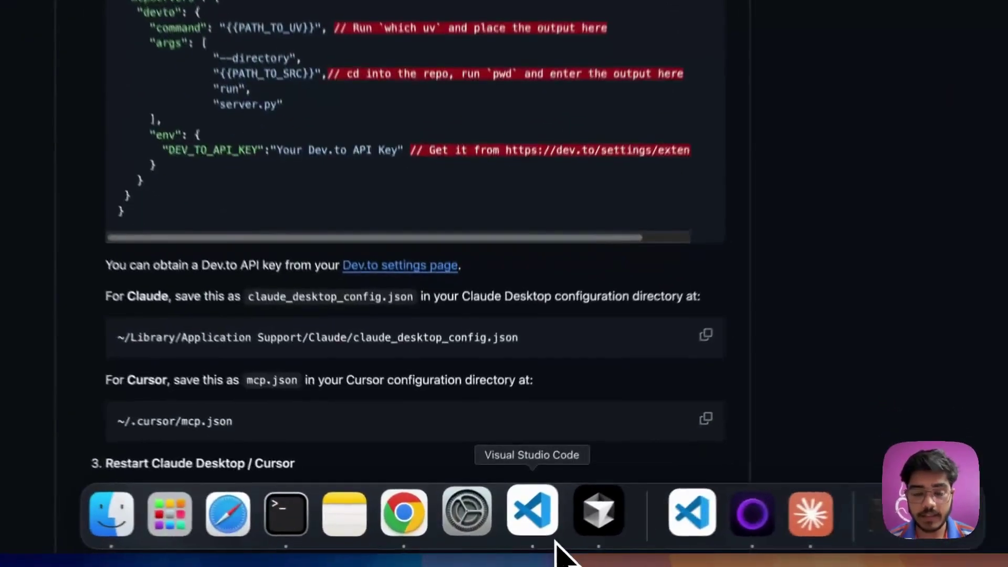
Step: Replace the placeholder API key in the devto config entry with the generated DEV key
left_click(505, 530)
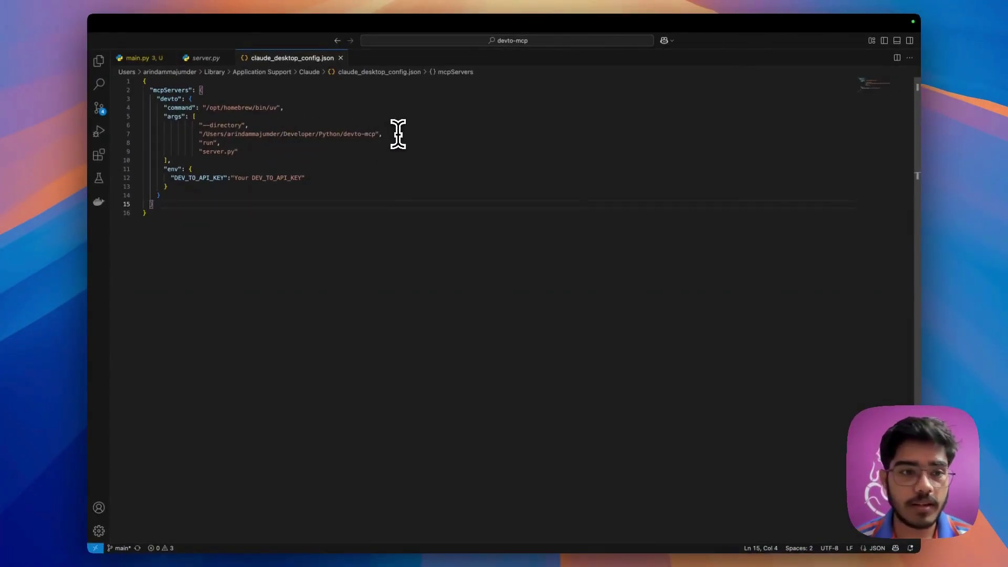
double_click(295, 178)
left_click_drag(313, 178, 236, 177)
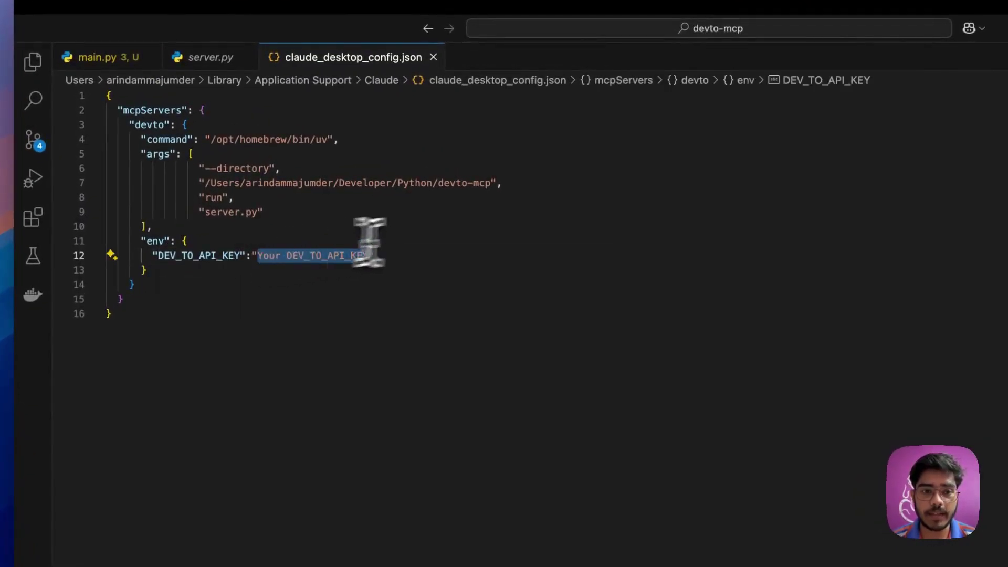
key("super+v")
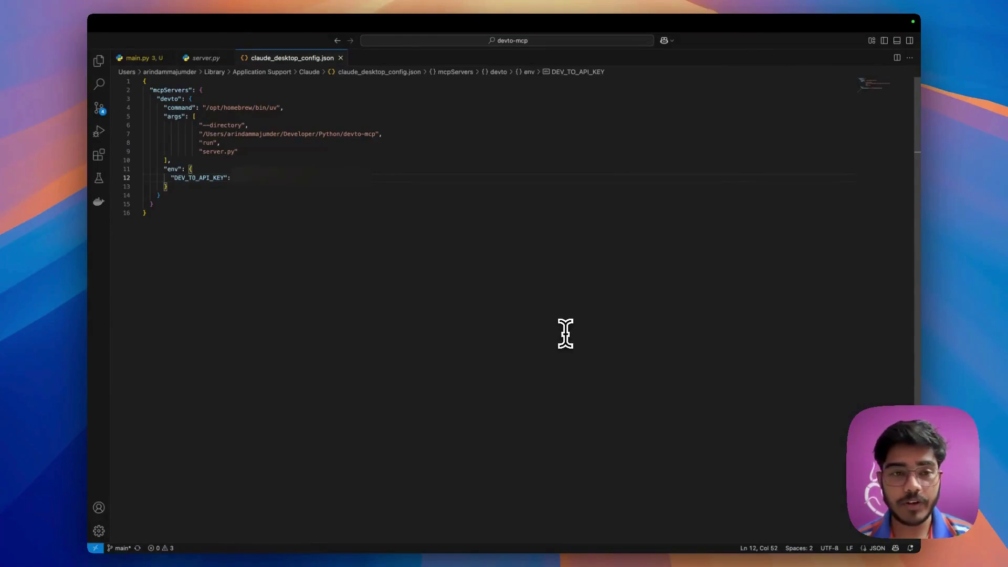
key("super+Tab")
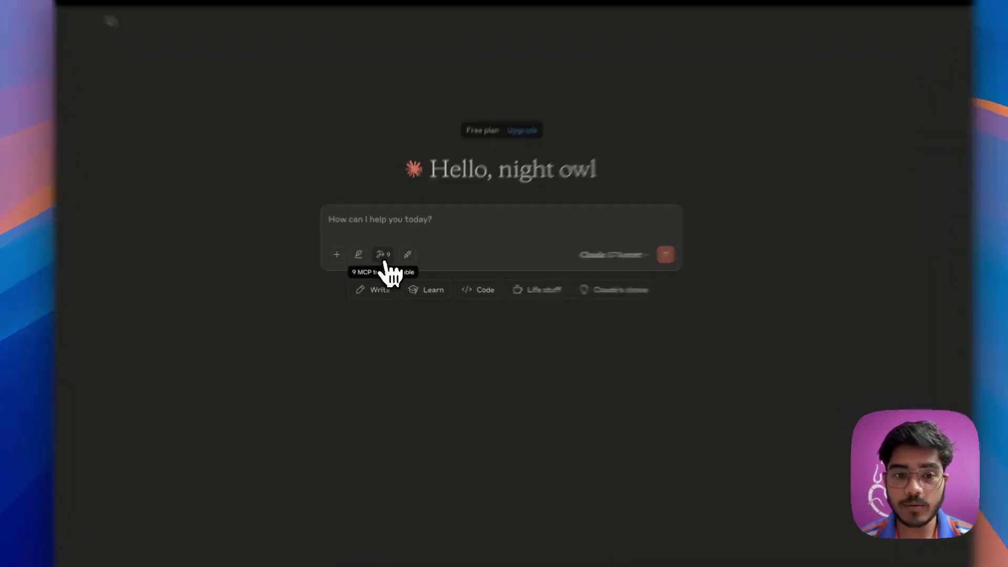
left_click(371, 240)
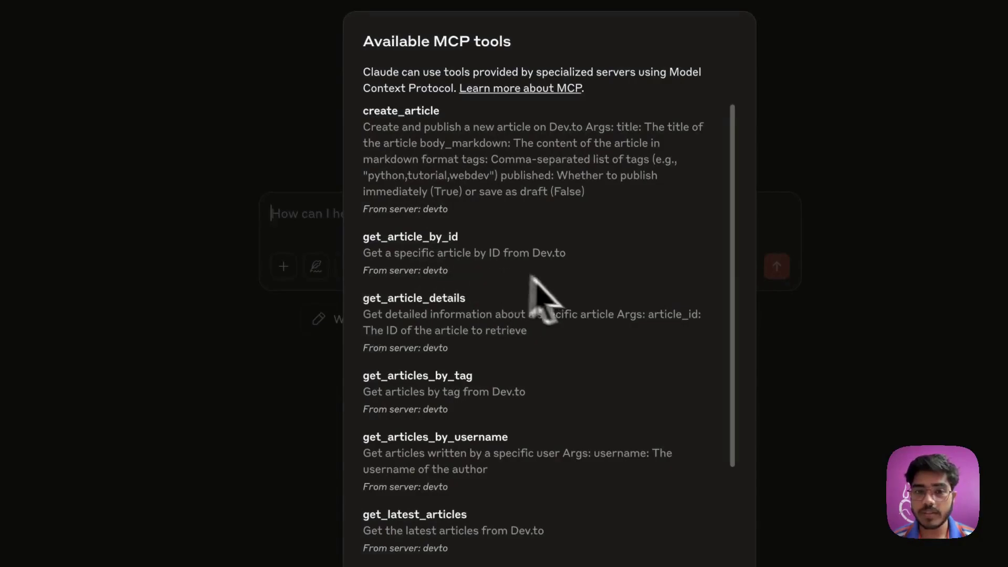
scroll(498, 320, "down", 3)
scroll(456, 339, "up", 3)
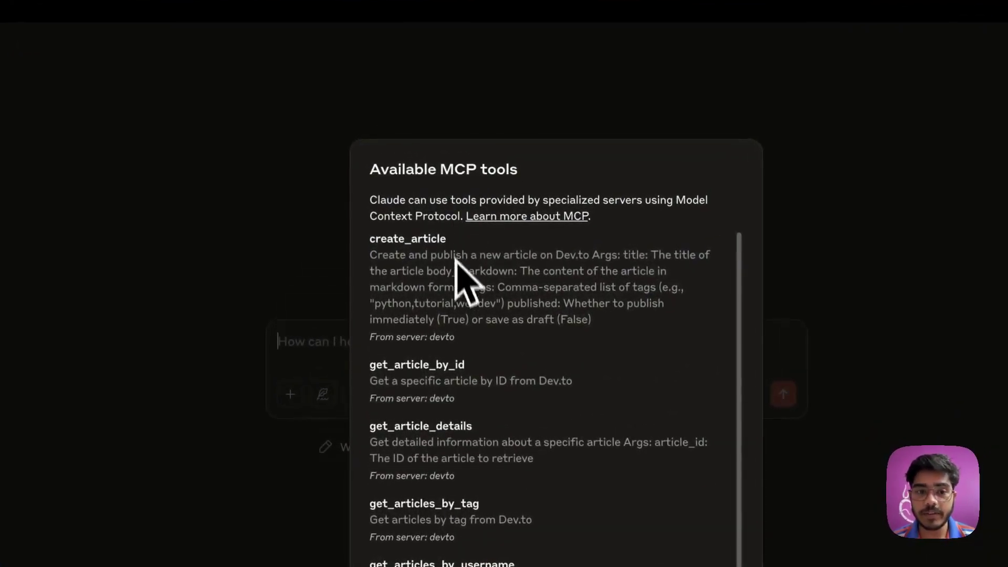
scroll(445, 210, "down", 2)
scroll(459, 325, "down", 2)
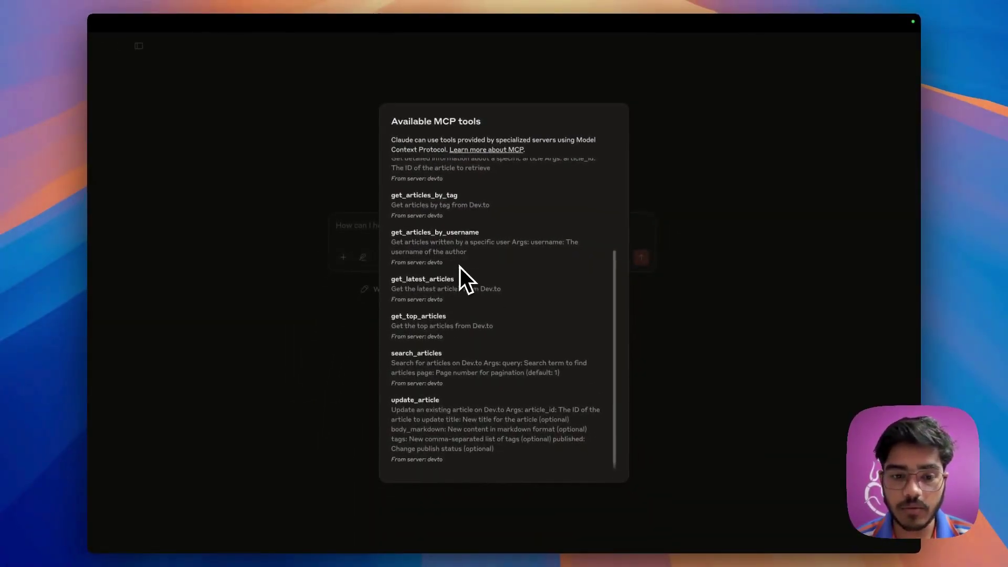
scroll(460, 266, "up", 5)
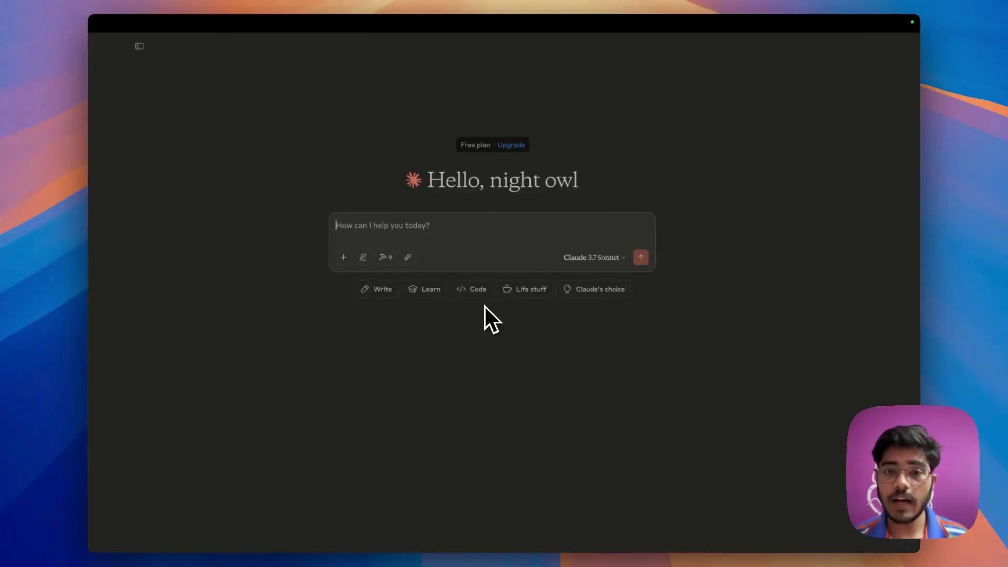
Step: Ask Claude 'Give me the Latest articles on Dev.to' and allow get_latest_articles once
type("Give")
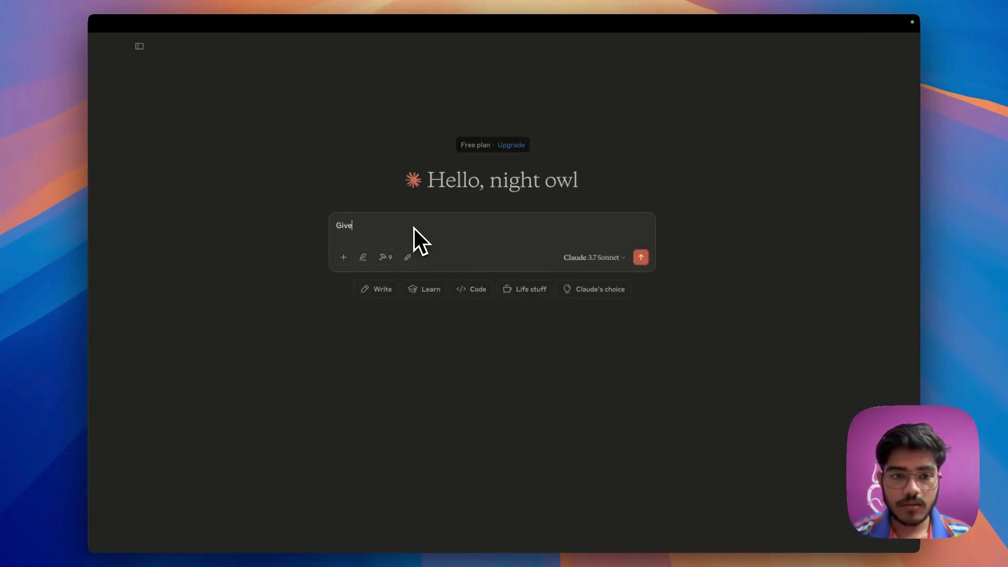
type(" me the Latest articles on Dev.to")
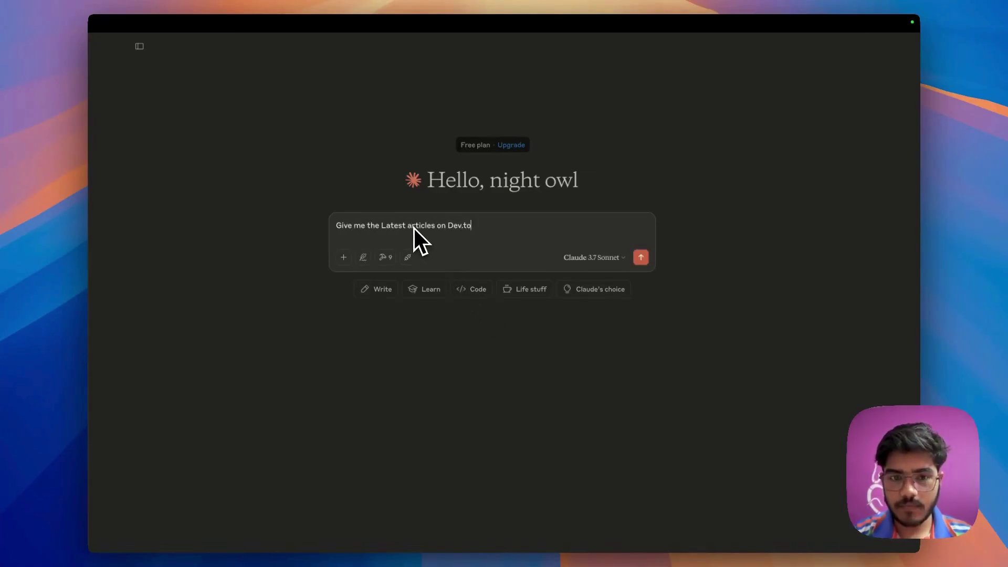
key("Return")
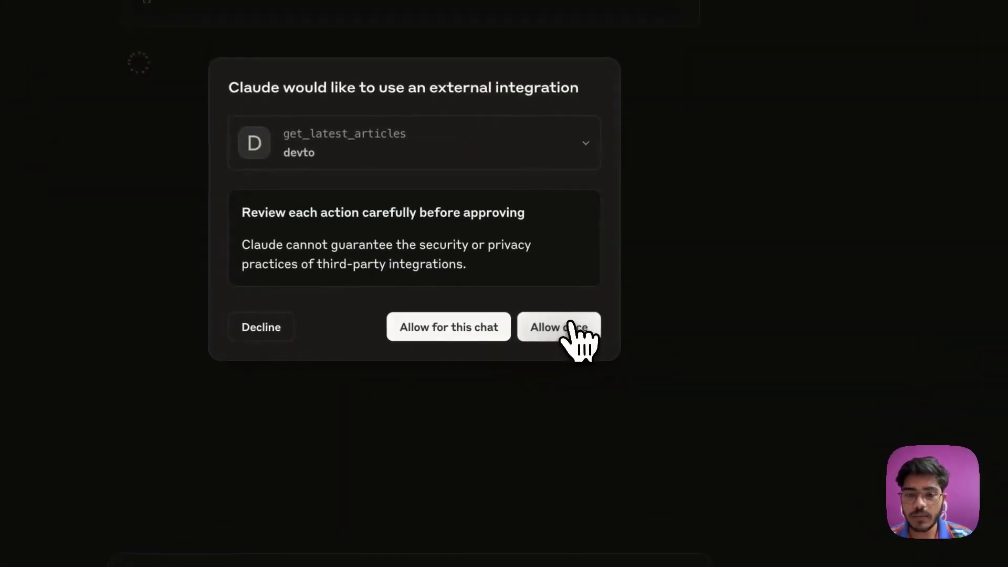
left_click(570, 324)
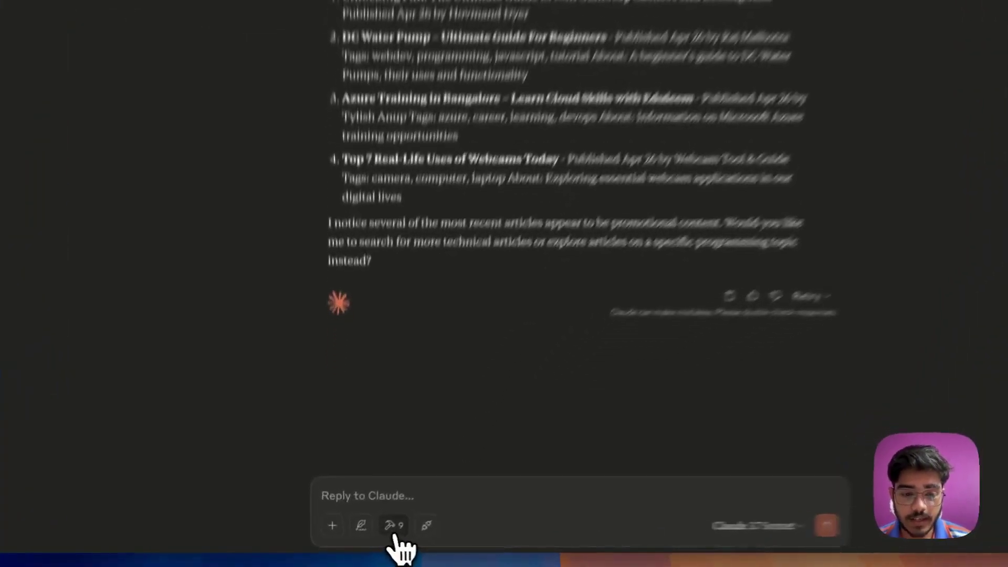
Step: Browse the devto MCP tools list down to create_article's title, body_markdown, tags and published arguments
left_click(375, 535)
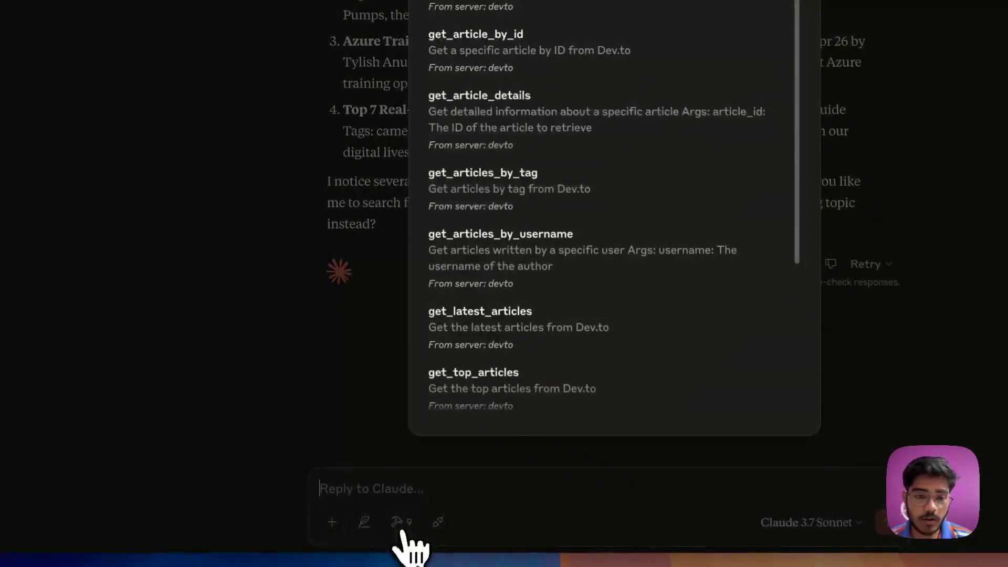
scroll(561, 121, "down", 4)
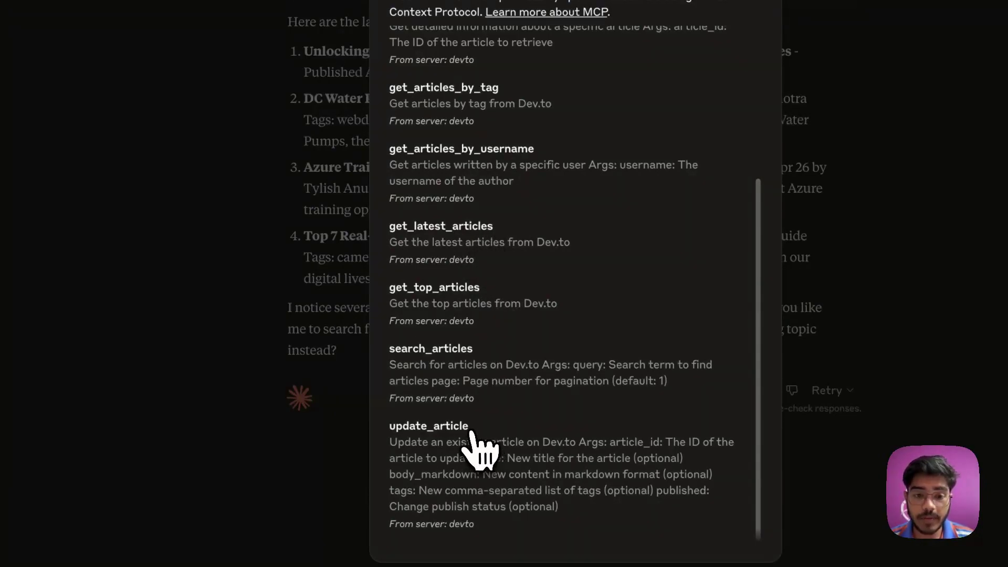
scroll(475, 443, "up", 4)
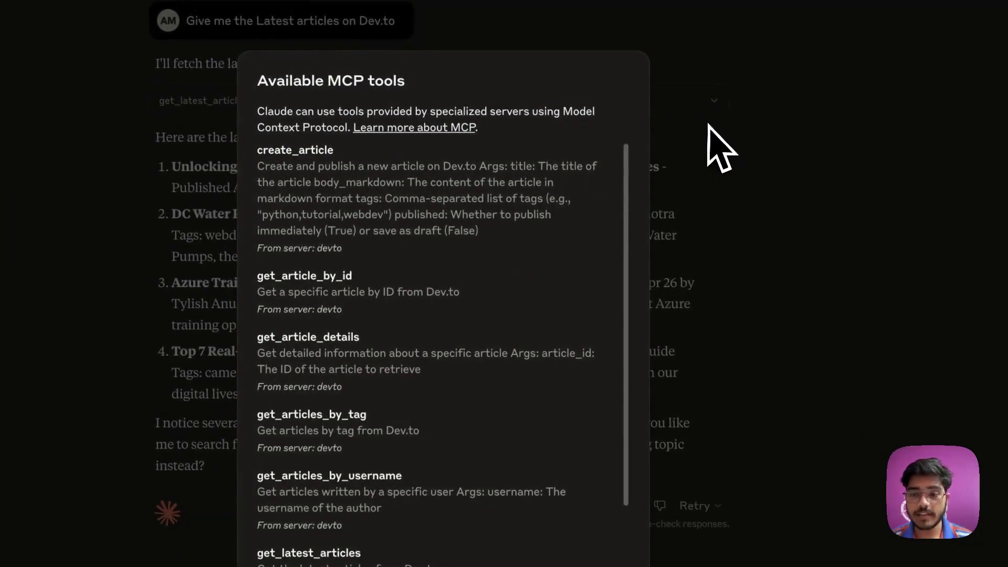
Step: Draft a request to publish 'Demo Blog Published from Claude Desktop + Devto MCP' tagged ai, genai, devto, mcp
left_click(719, 148)
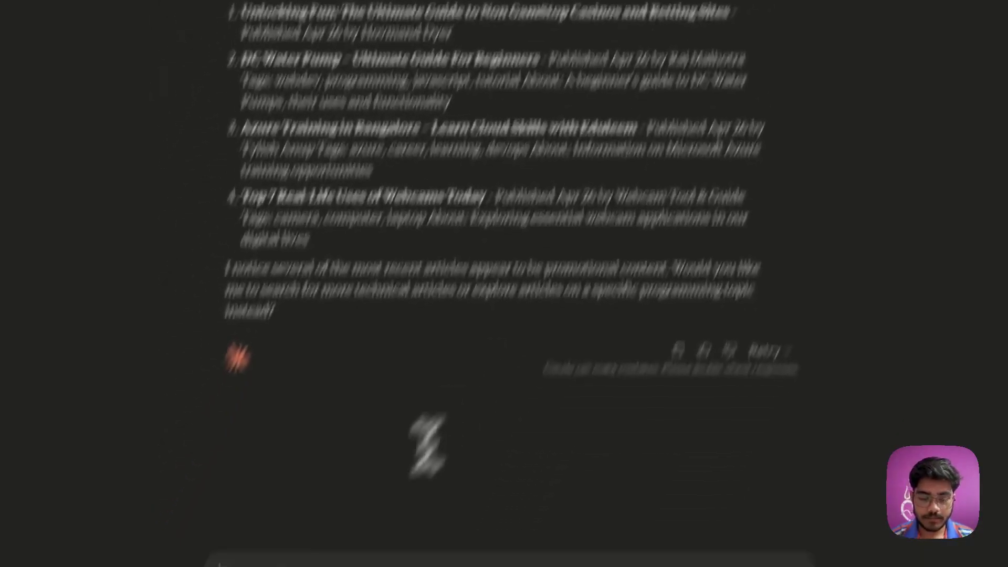
type("Publish a Blog on Dev.to with Title:\"")
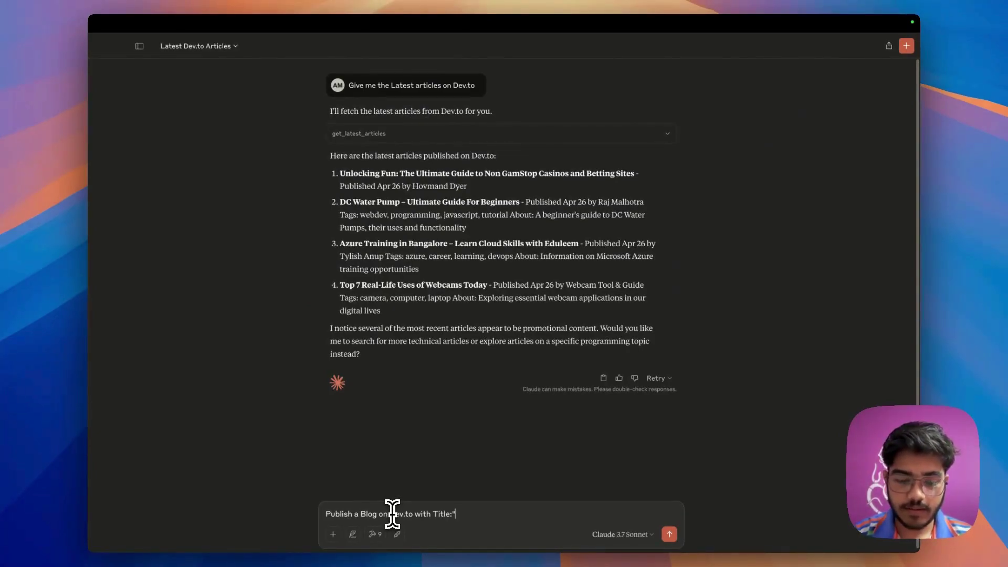
type("Demo Blog Published from Claude Desktop + Devto MCP\" ,")
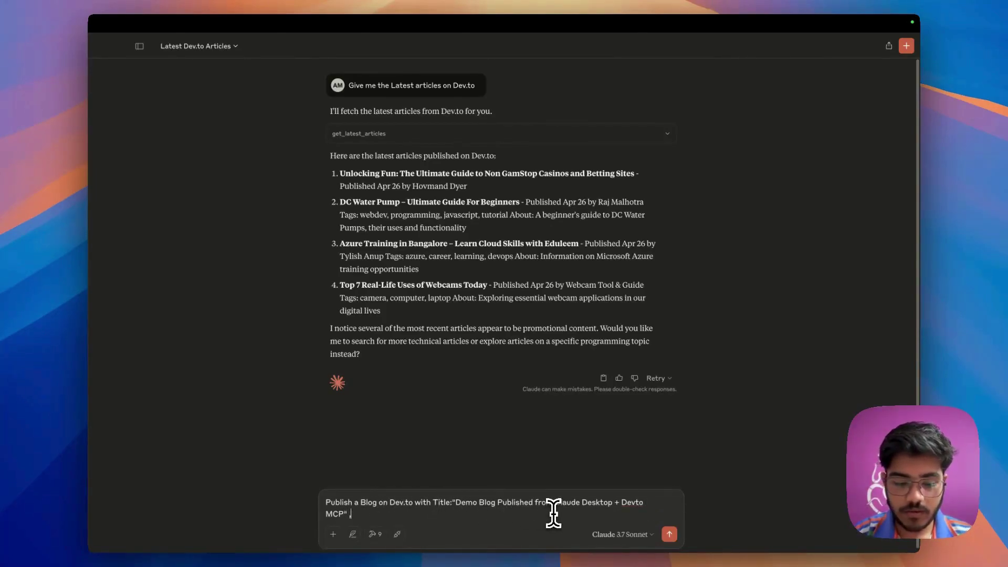
type("with the Content \"This is a sample blog posted via")
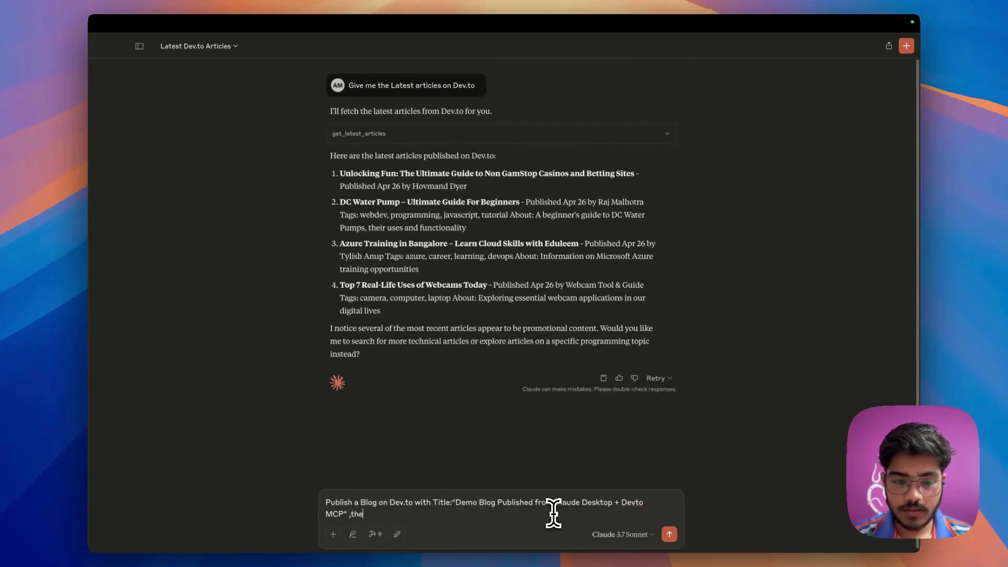
type(" Clau")
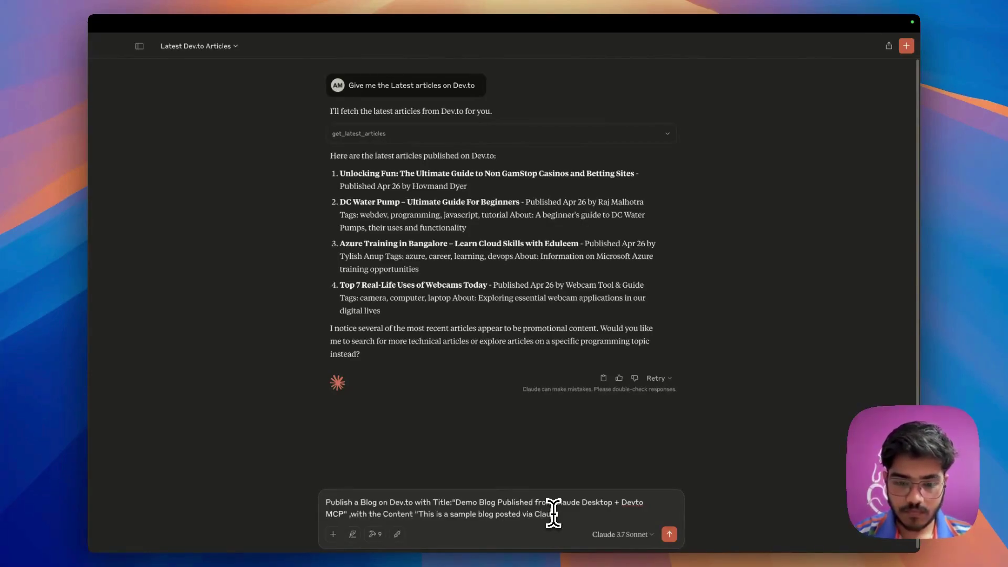
type("de Desktop using Arindam's Devto MCP Server")
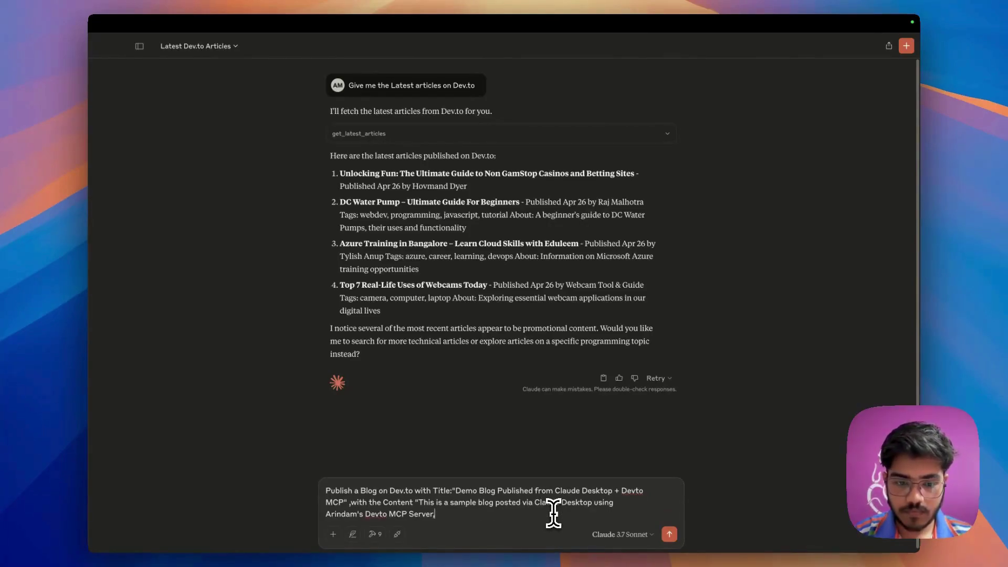
type(", Tags:")
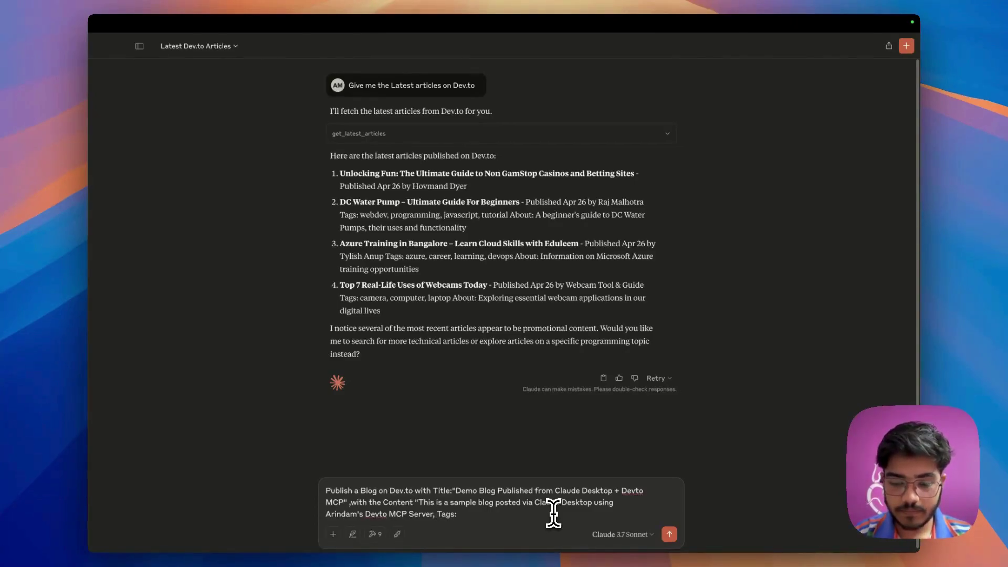
type(" ai, genai,devt")
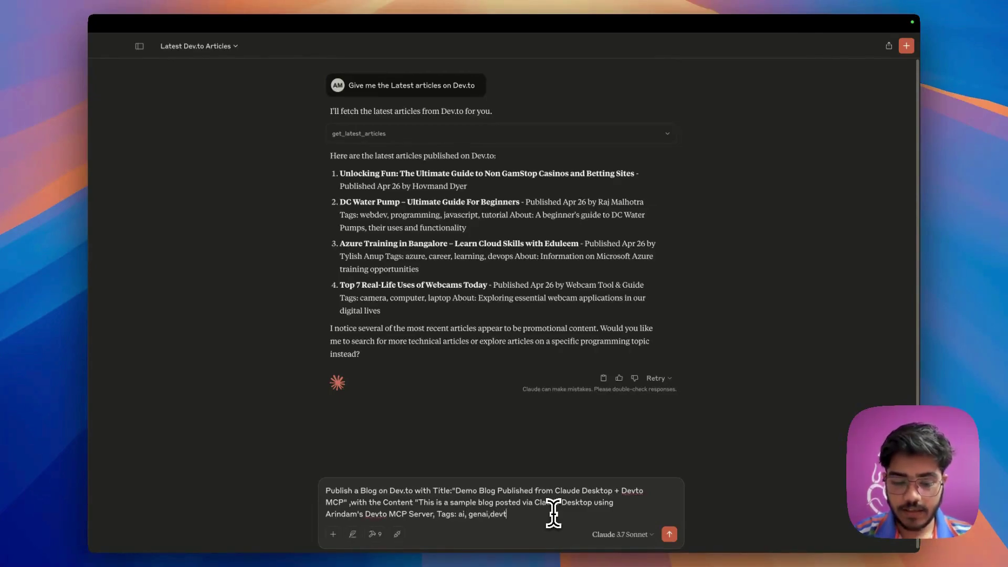
type("o,mcp.")
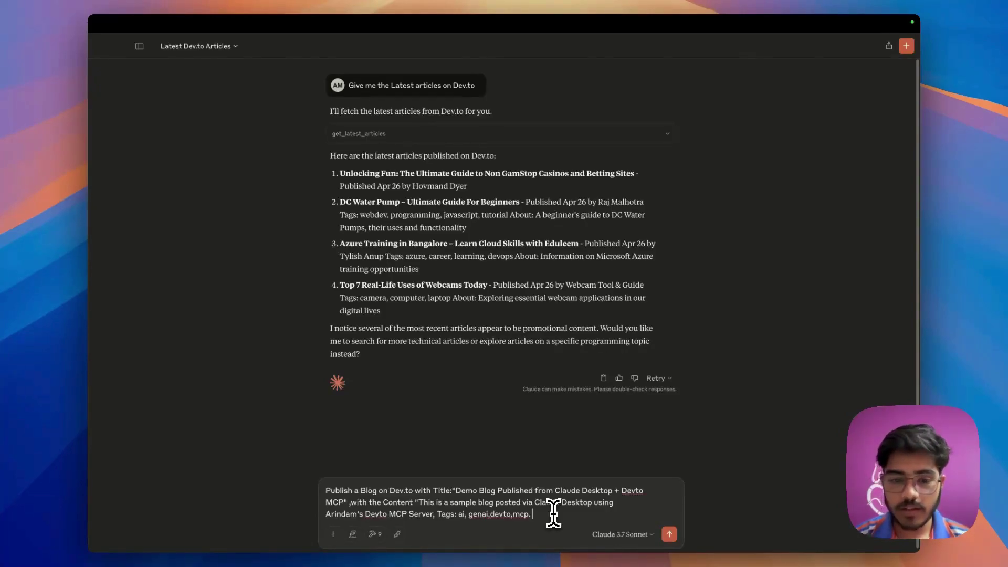
type("I want to publish it.")
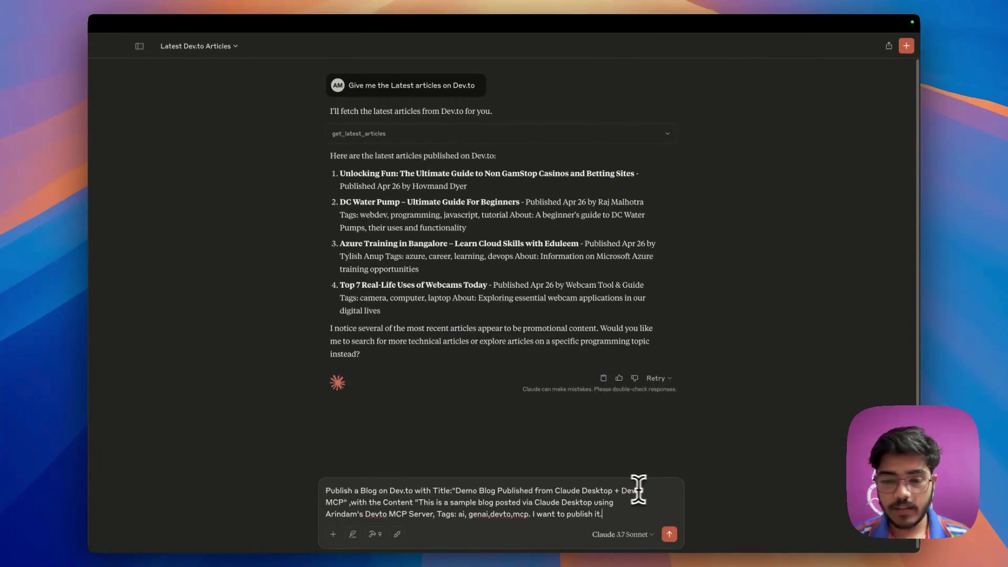
Step: Send the publish request, allow create_article once, and open the published article's link
key("Return")
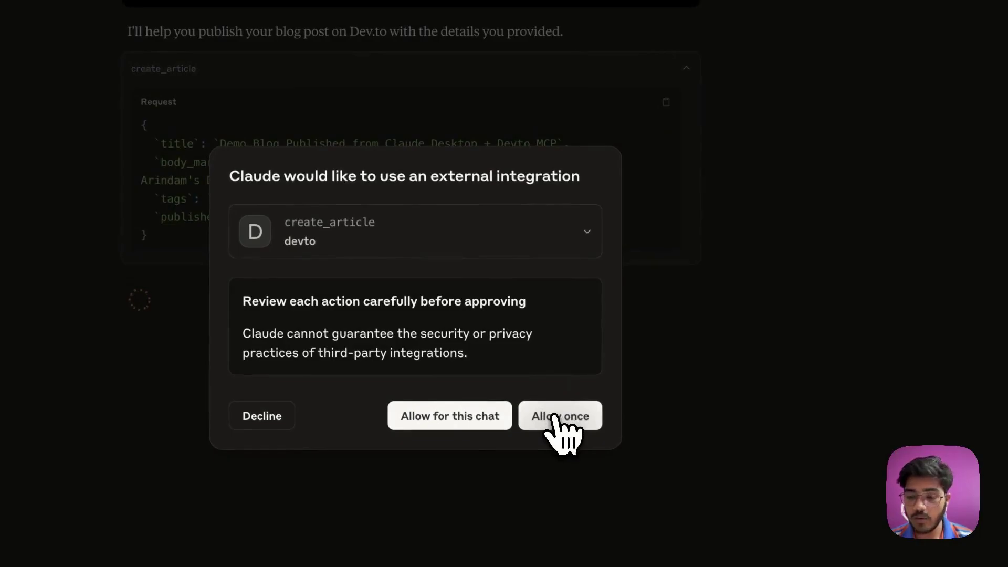
left_click(555, 416)
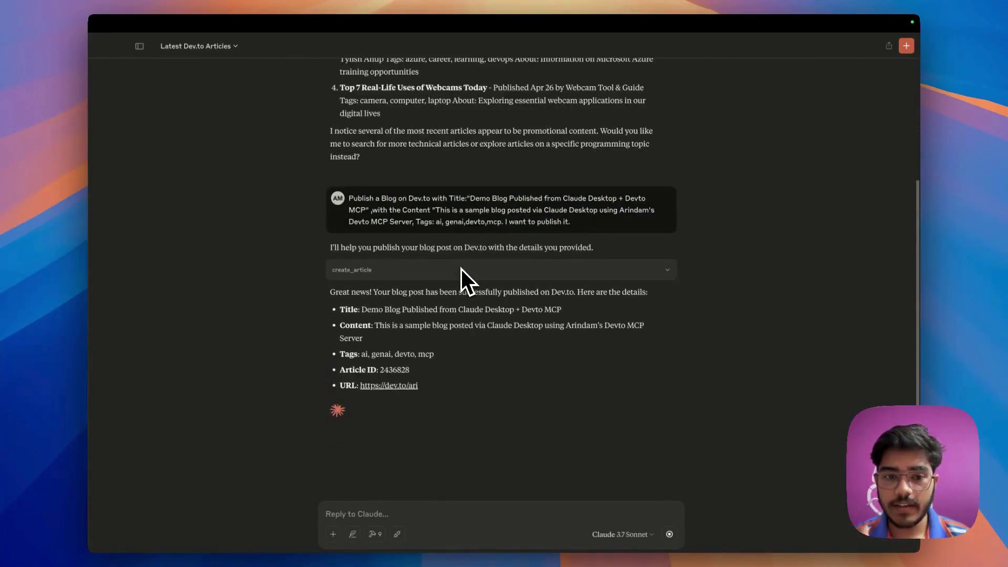
scroll(461, 269, "down", 2)
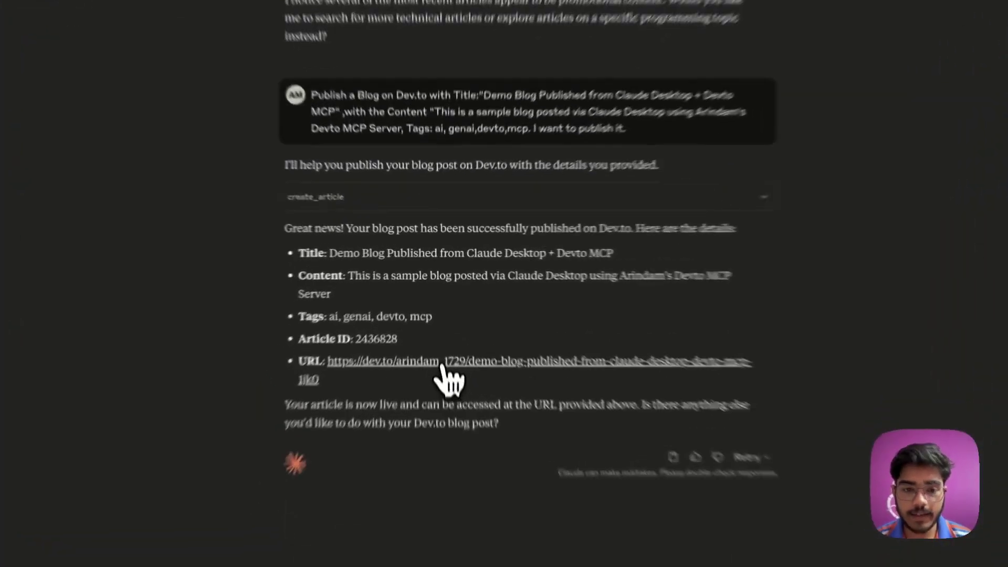
left_click(442, 331)
left_click(650, 382)
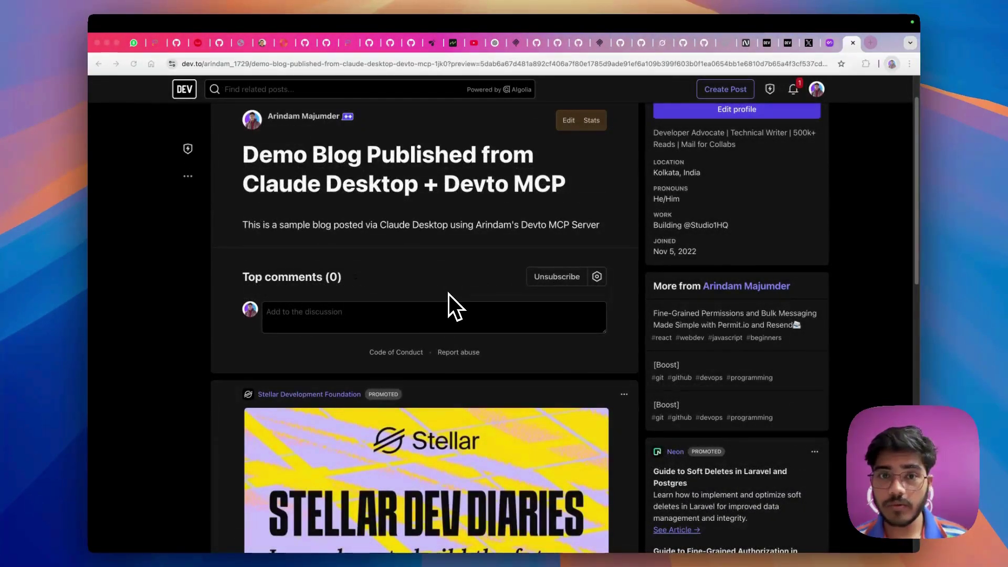
key("super+Tab")
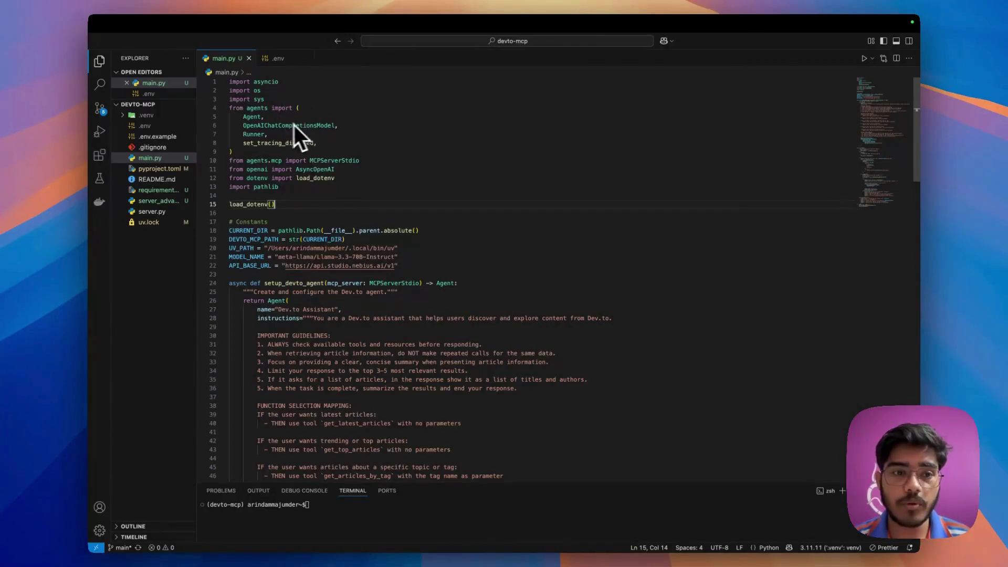
scroll(317, 130, "down", 2)
scroll(300, 160, "up", 2)
scroll(304, 188, "down", 1)
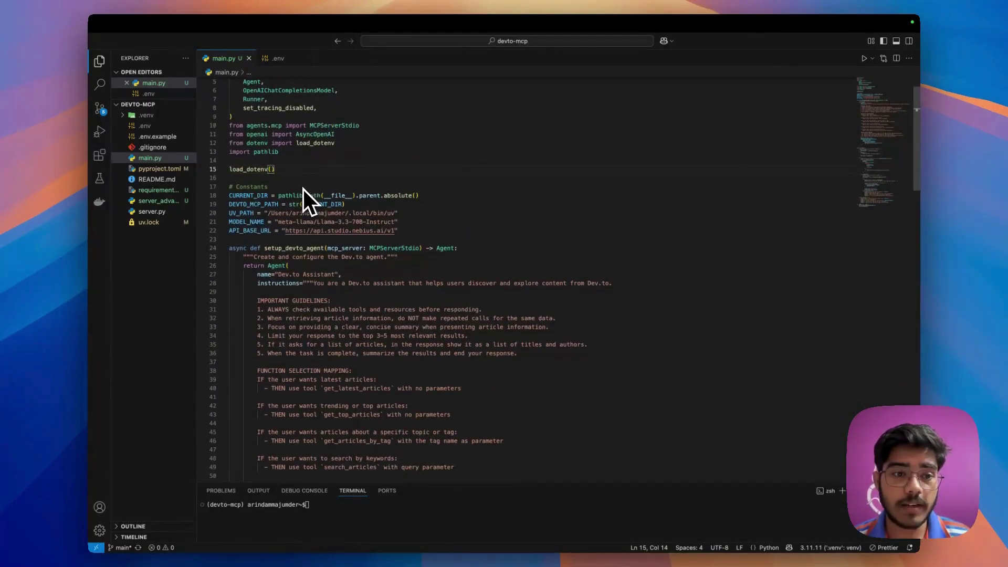
scroll(310, 188, "down", 2)
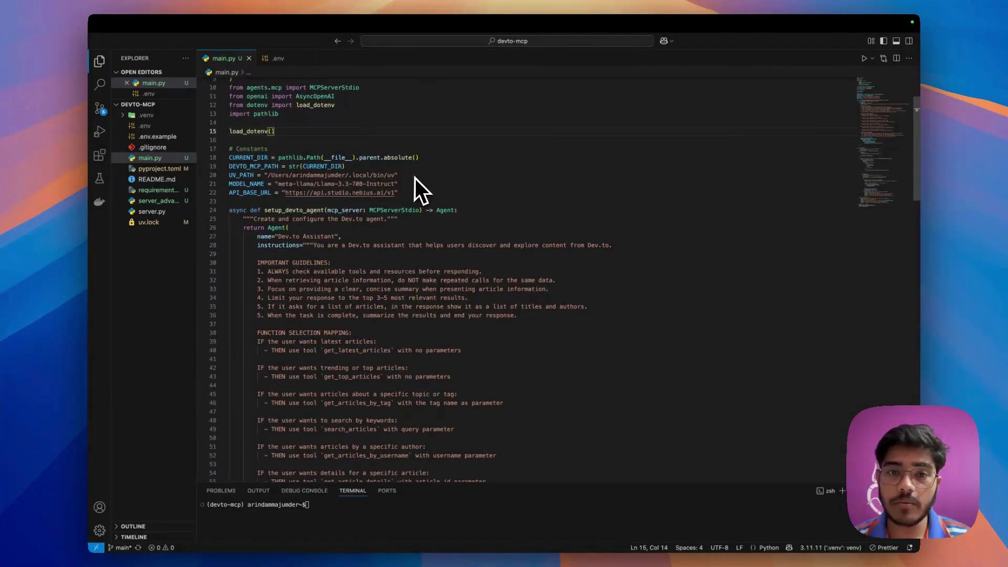
scroll(279, 170, "down", 2)
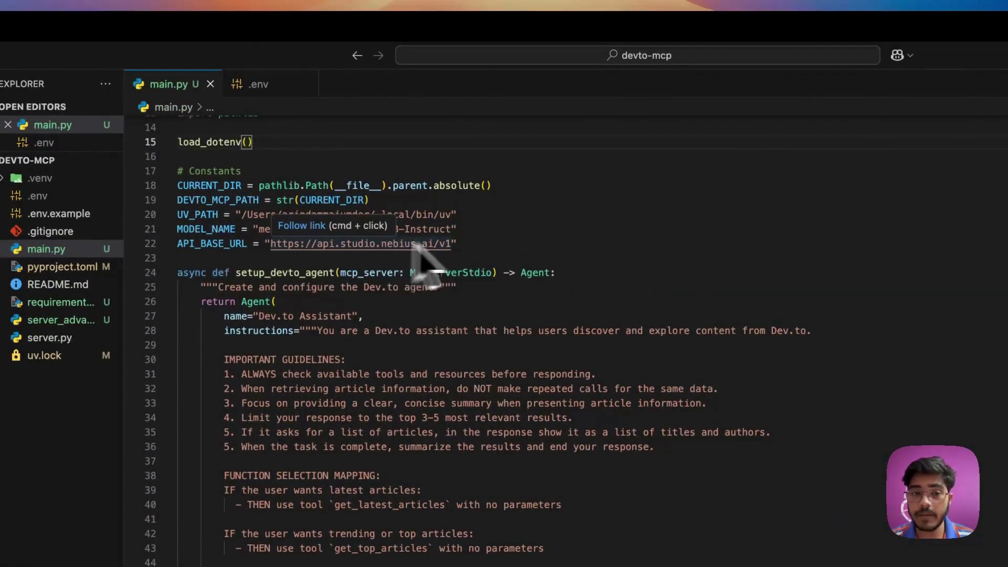
scroll(545, 250, "down", 1)
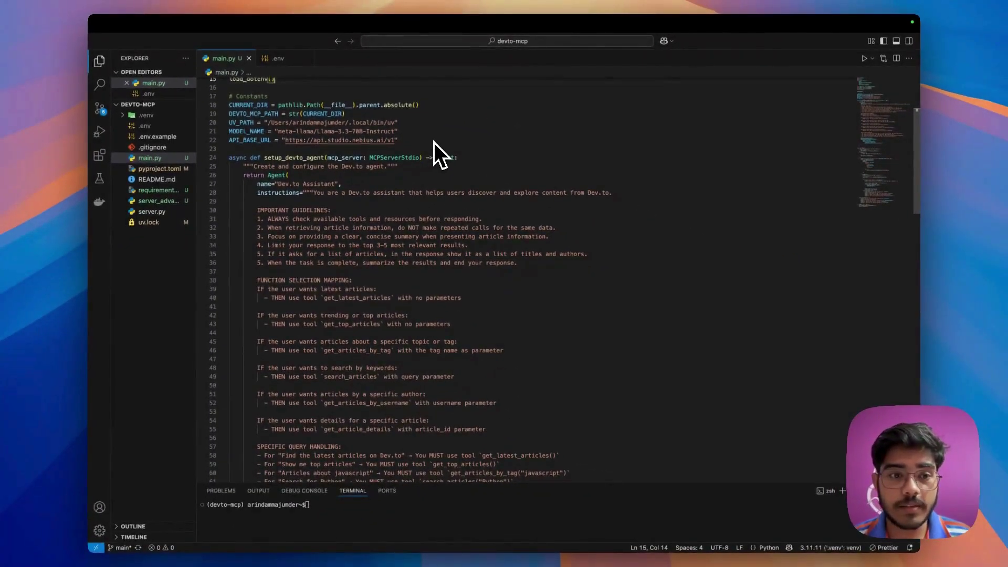
scroll(434, 142, "down", 3)
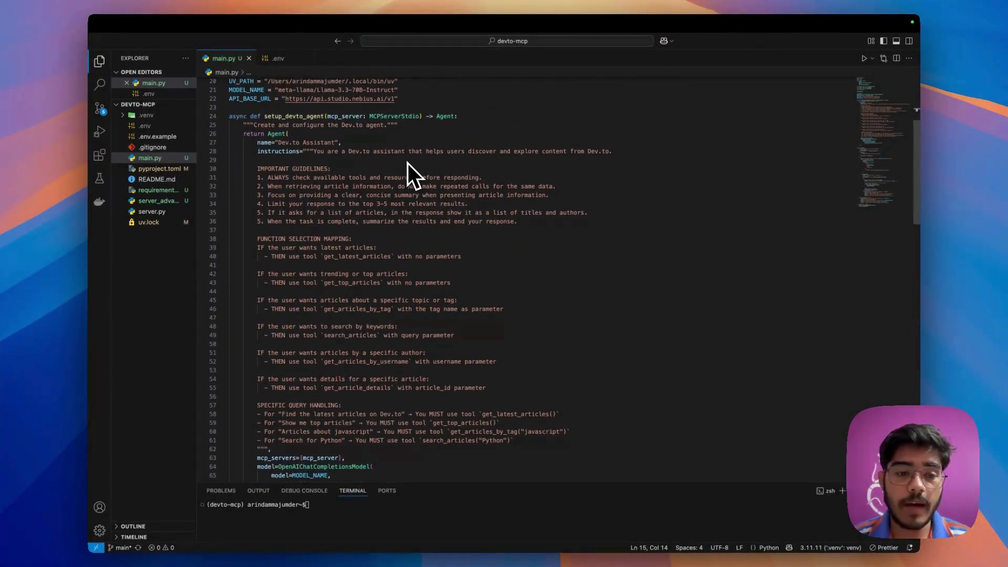
scroll(408, 163, "down", 5)
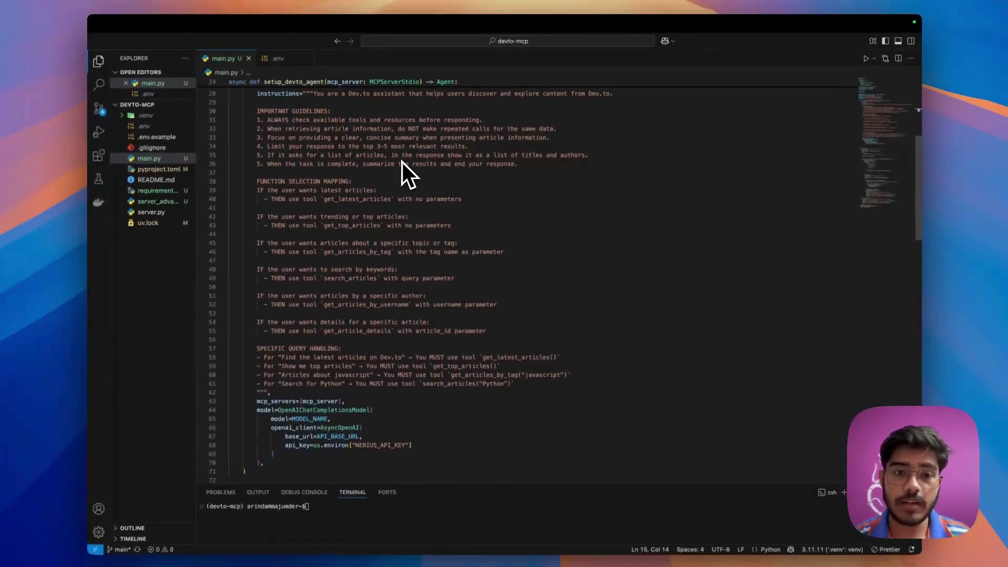
scroll(402, 162, "down", 5)
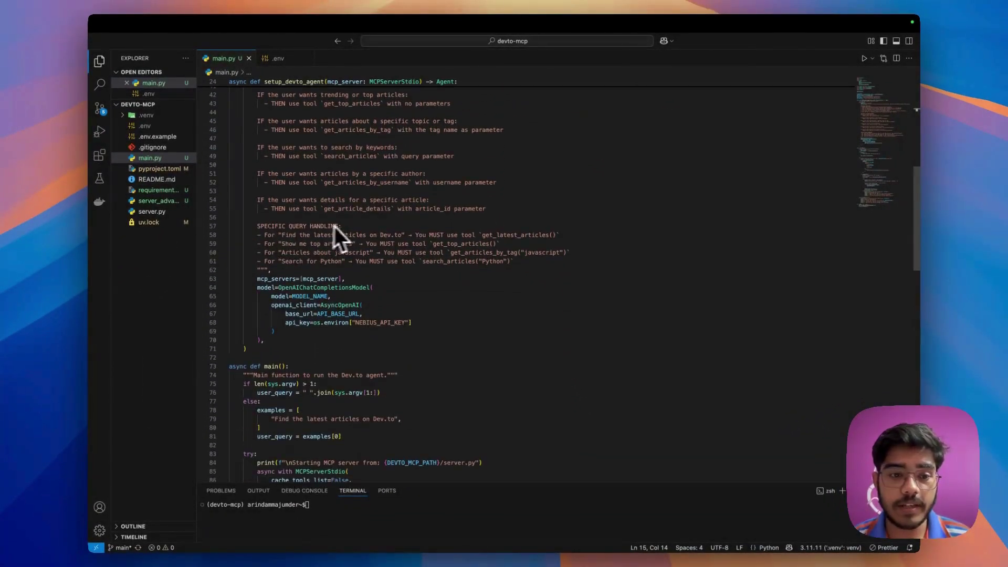
scroll(334, 226, "down", 4)
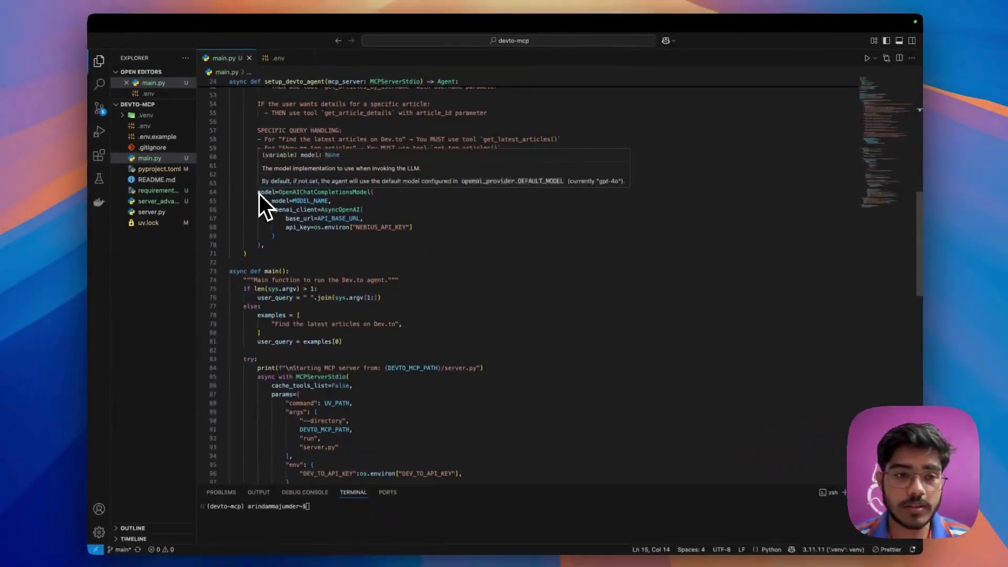
scroll(297, 252, "down", 1)
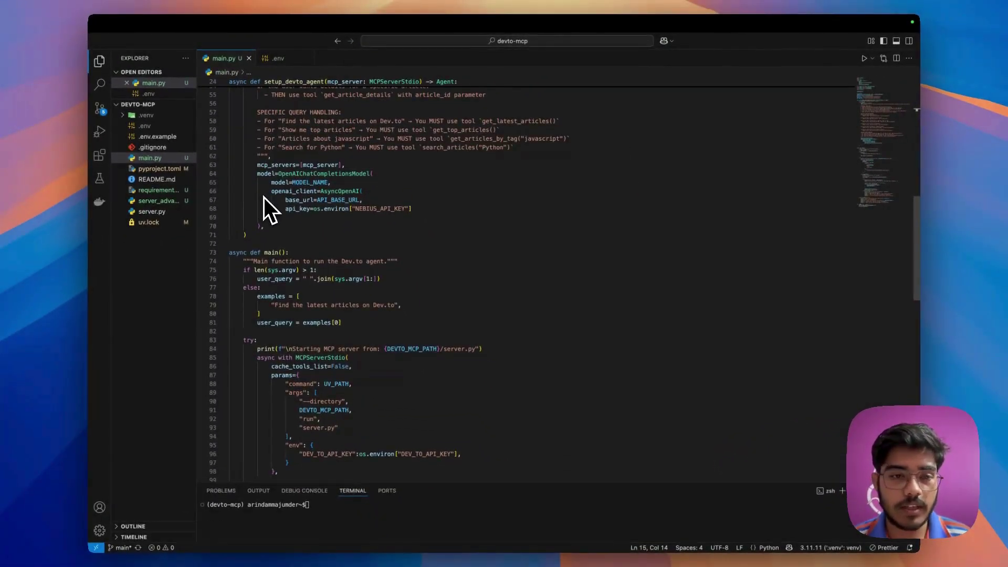
scroll(263, 197, "down", 1)
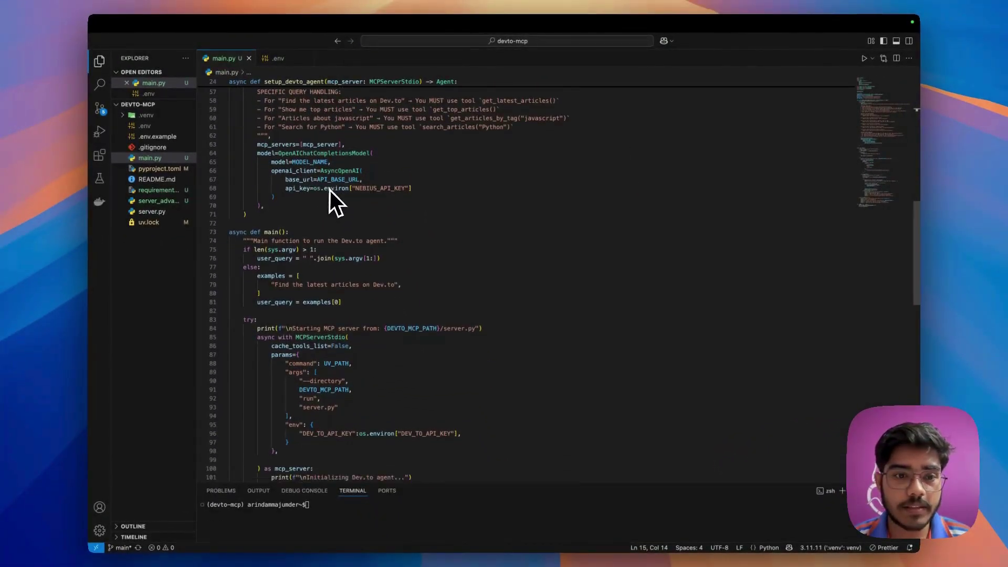
scroll(331, 183, "down", 1)
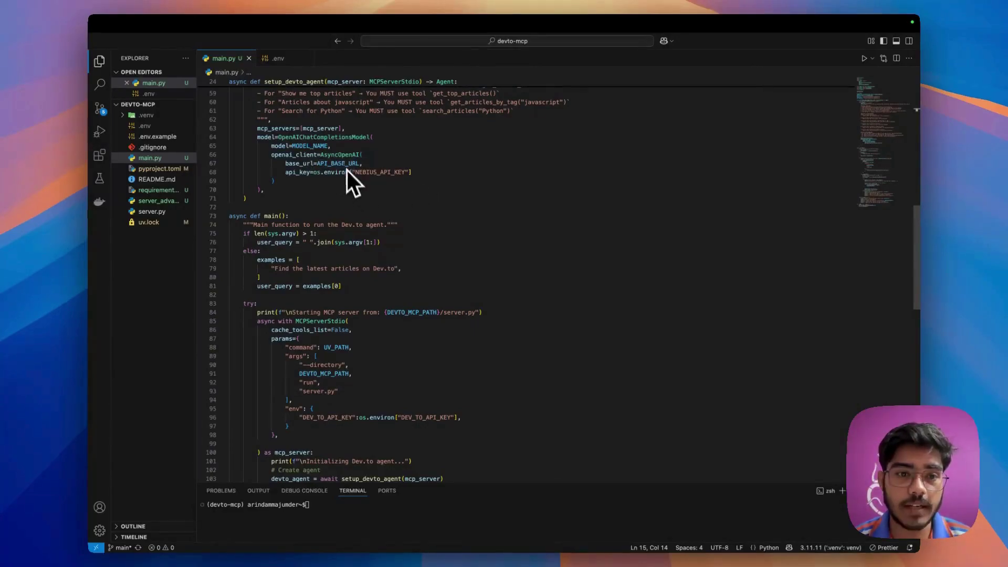
scroll(346, 177, "down", 5)
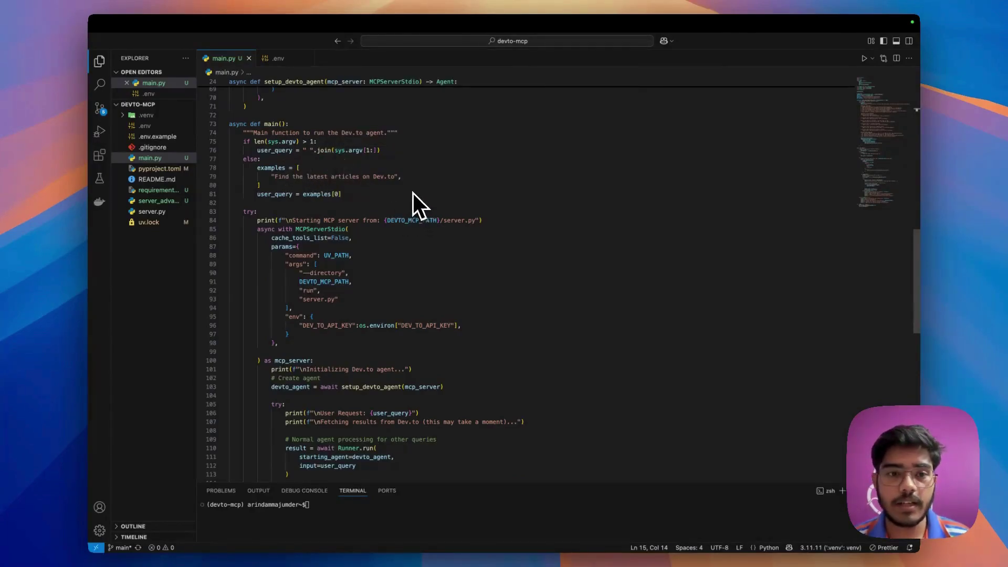
scroll(346, 197, "up", 1)
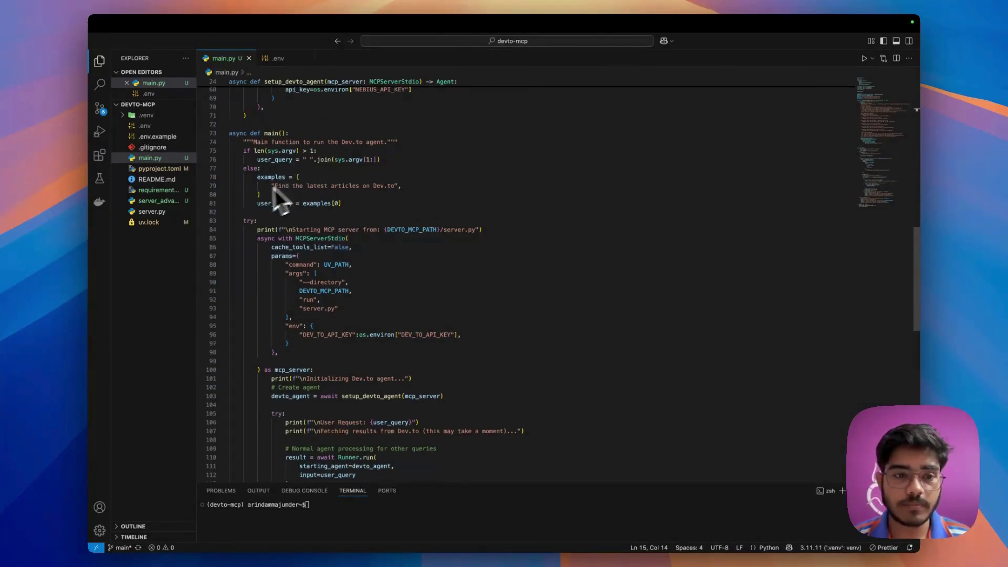
scroll(294, 192, "down", 3)
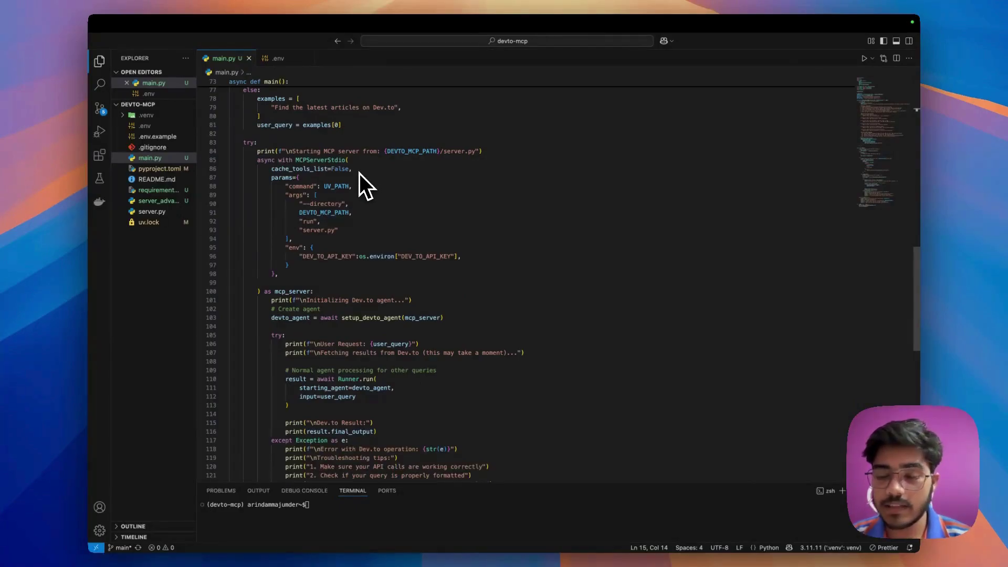
scroll(358, 174, "down", 1)
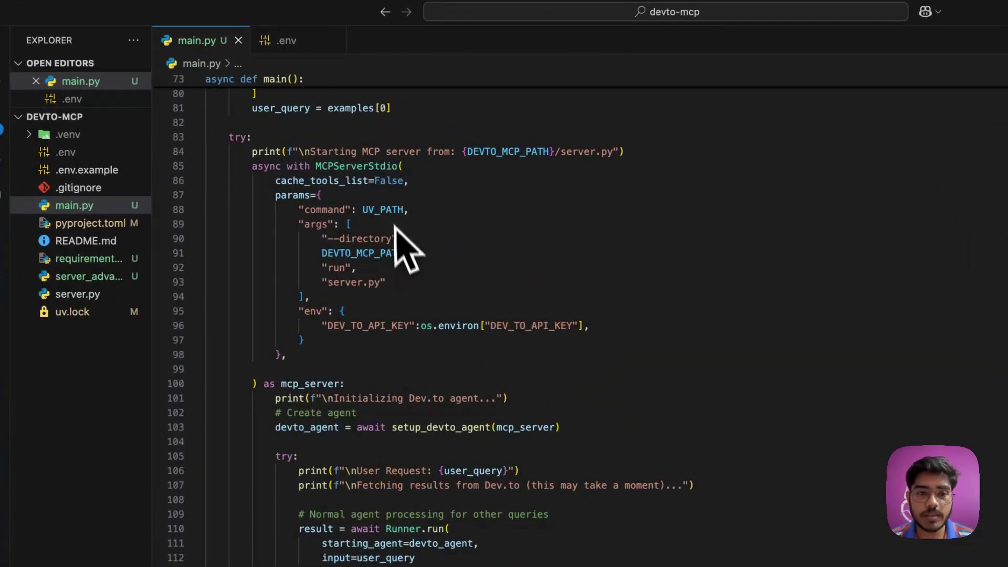
mouse_move(388, 253)
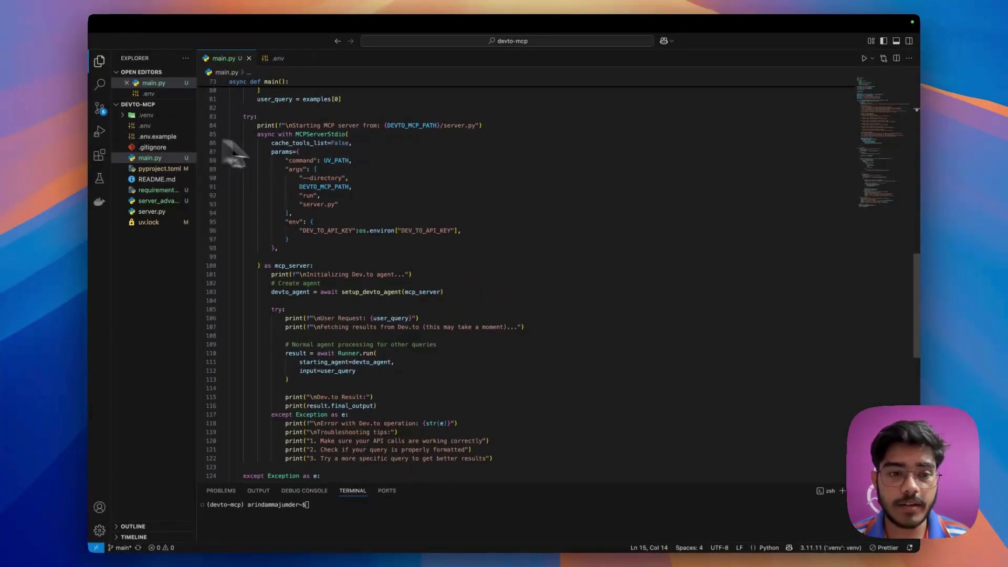
scroll(374, 173, "down", 1)
scroll(373, 173, "down", 3)
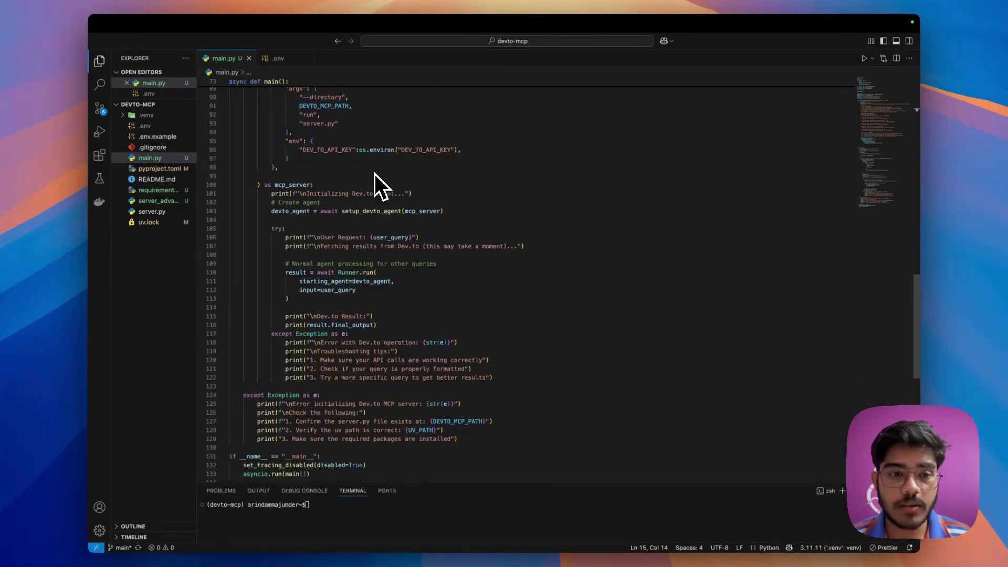
mouse_move(347, 215)
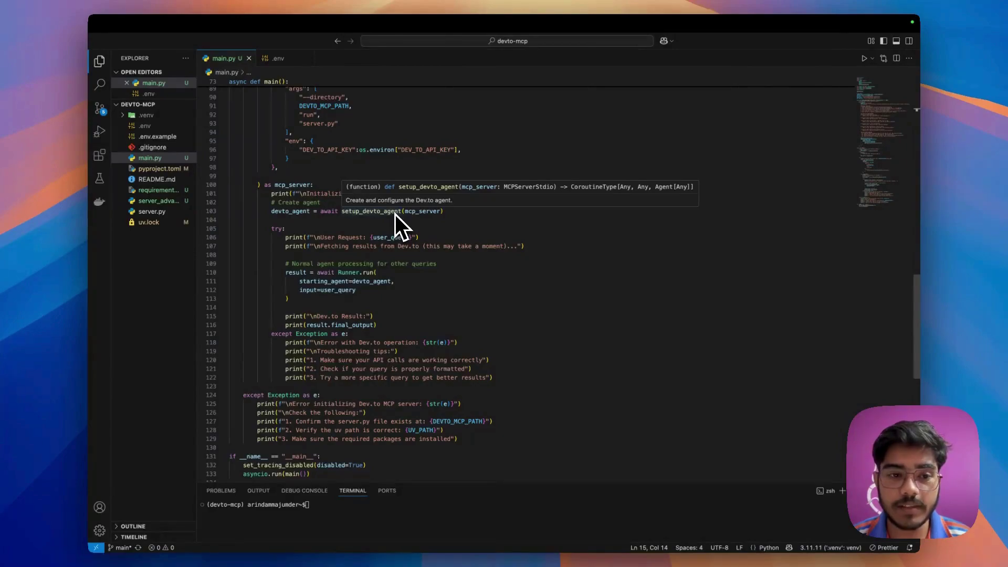
scroll(395, 213, "down", 4)
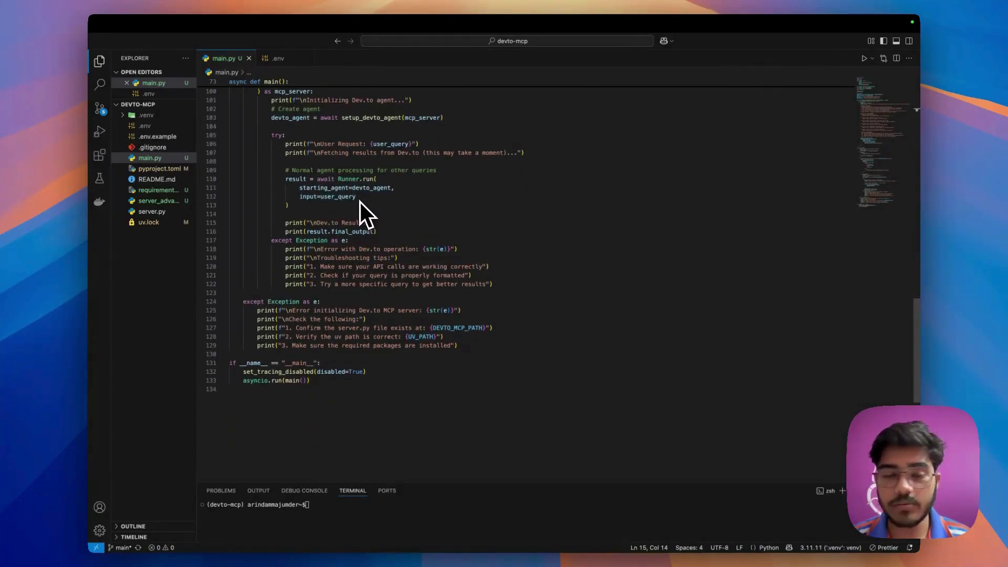
scroll(360, 203, "up", 1)
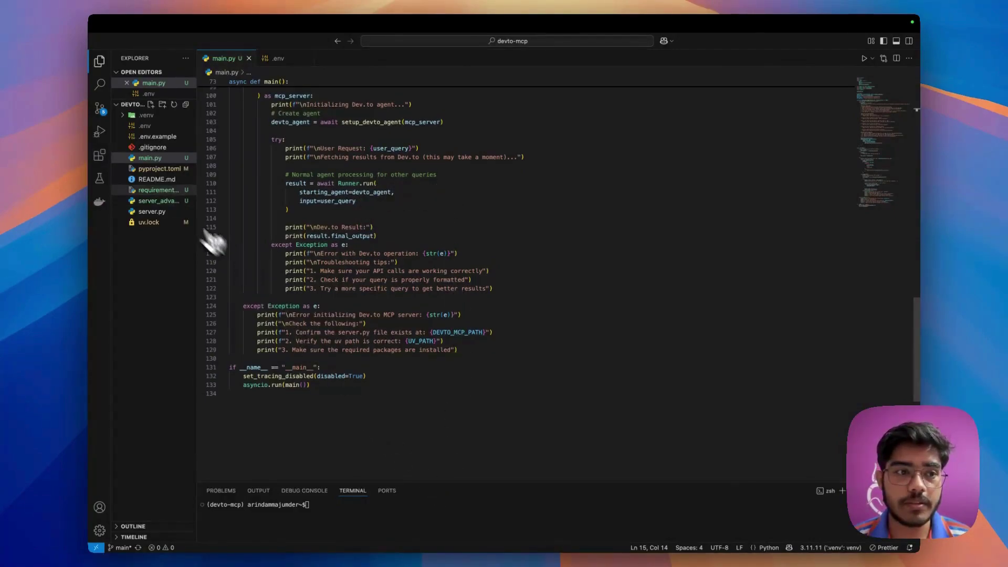
Step: Enlarge the terminal and run python3 main.py to list the latest 10 Dev.to articles
key("super+b")
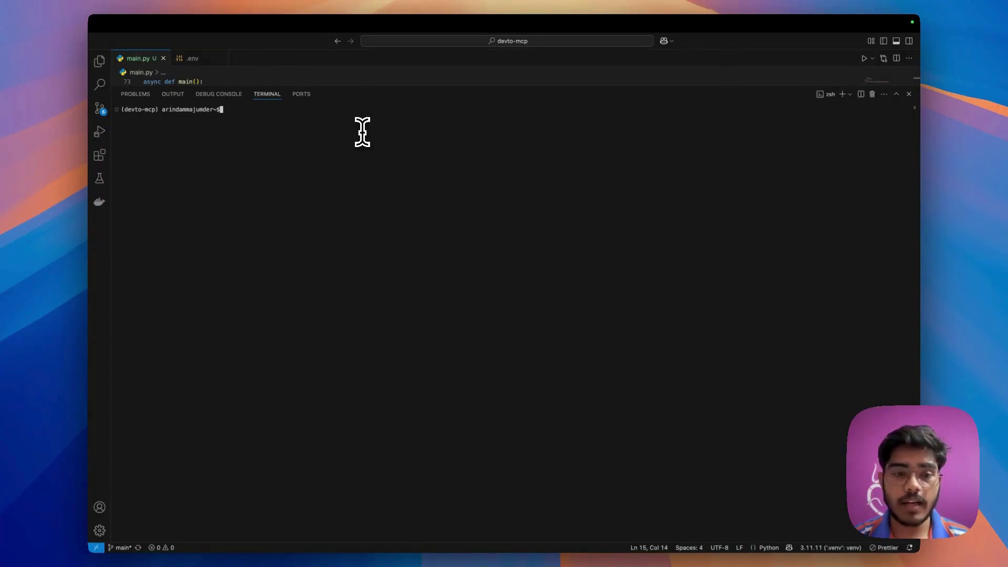
type("python")
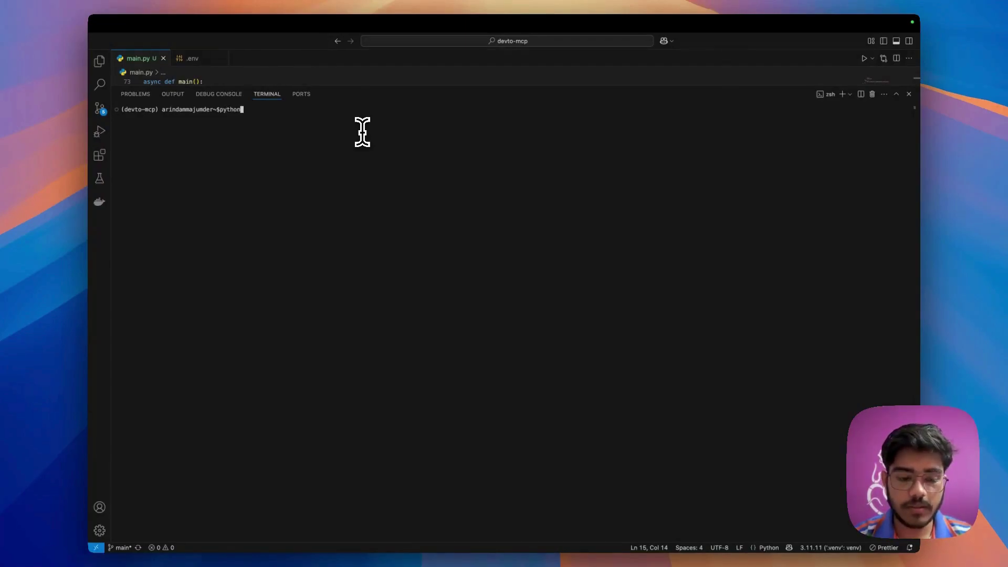
type("3 main.py")
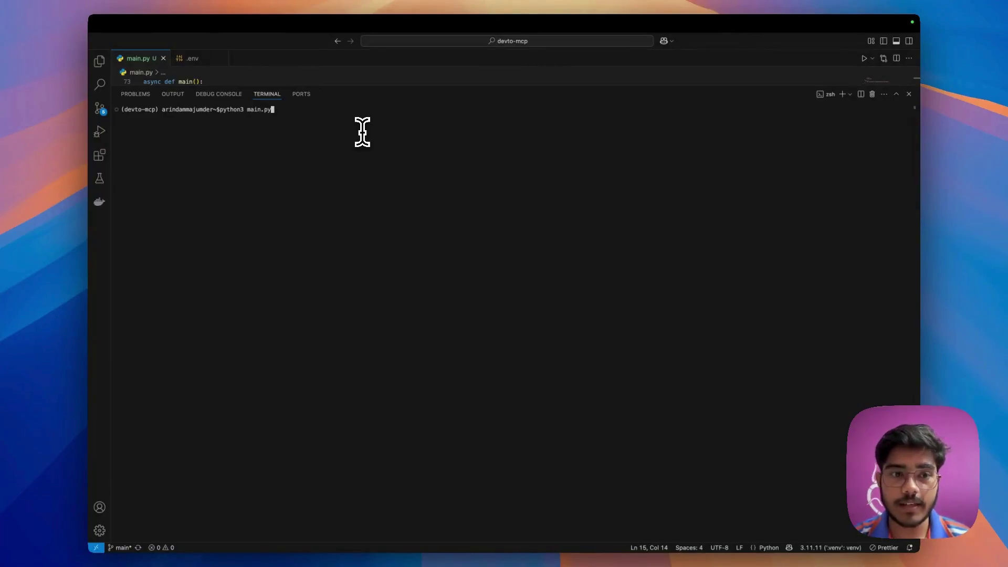
key("Return")
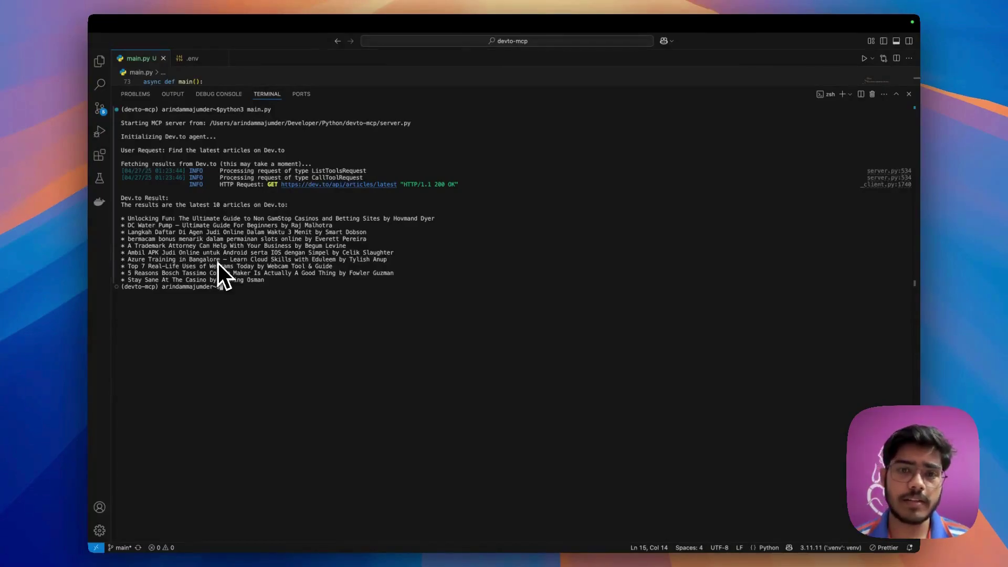
Step: Lower the terminal's top edge slightly to reveal a few more lines of main.py
left_click_drag(288, 279, 290, 299)
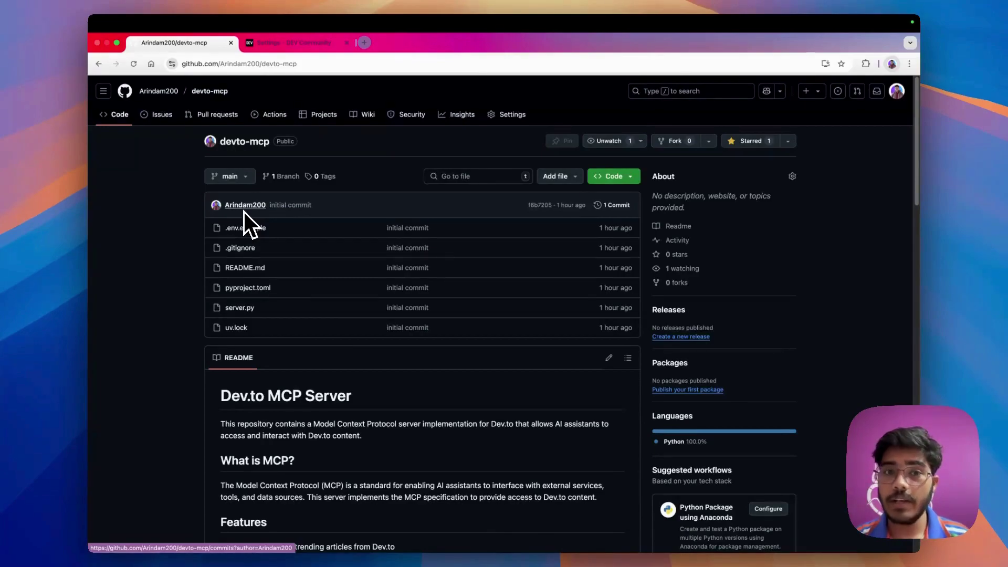
scroll(243, 211, "down", 1)
scroll(246, 210, "up", 1)
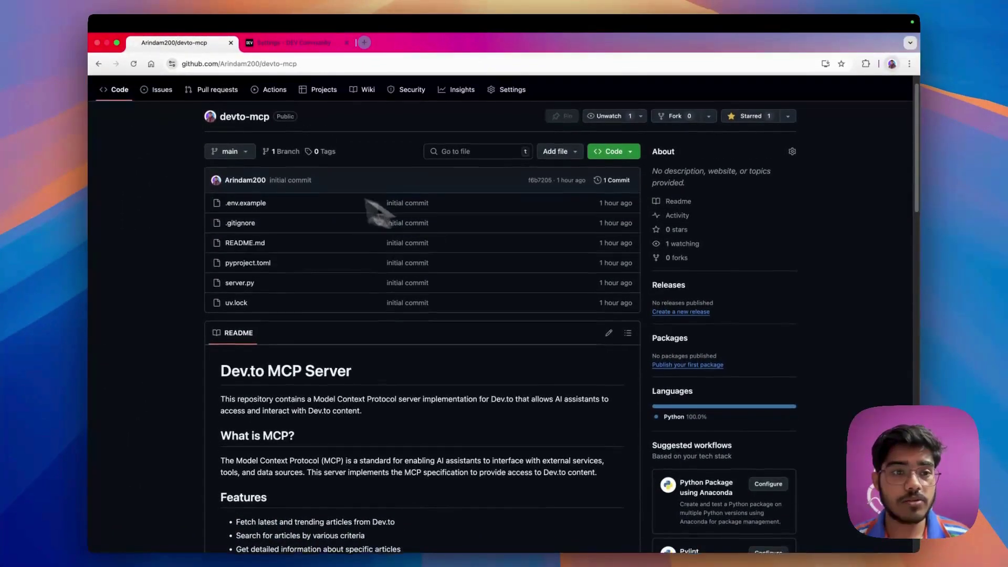
scroll(266, 175, "down", 8)
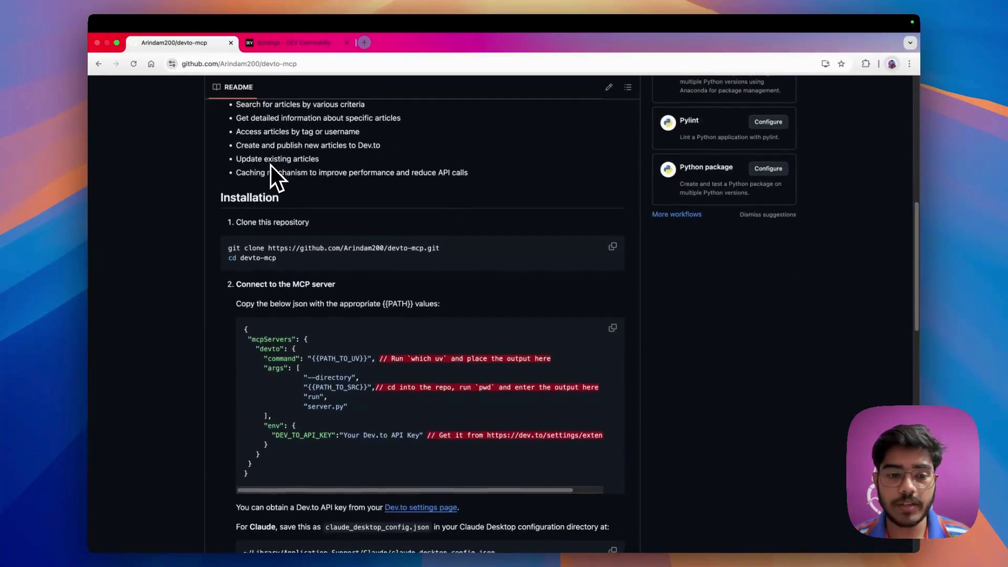
scroll(272, 165, "down", 10)
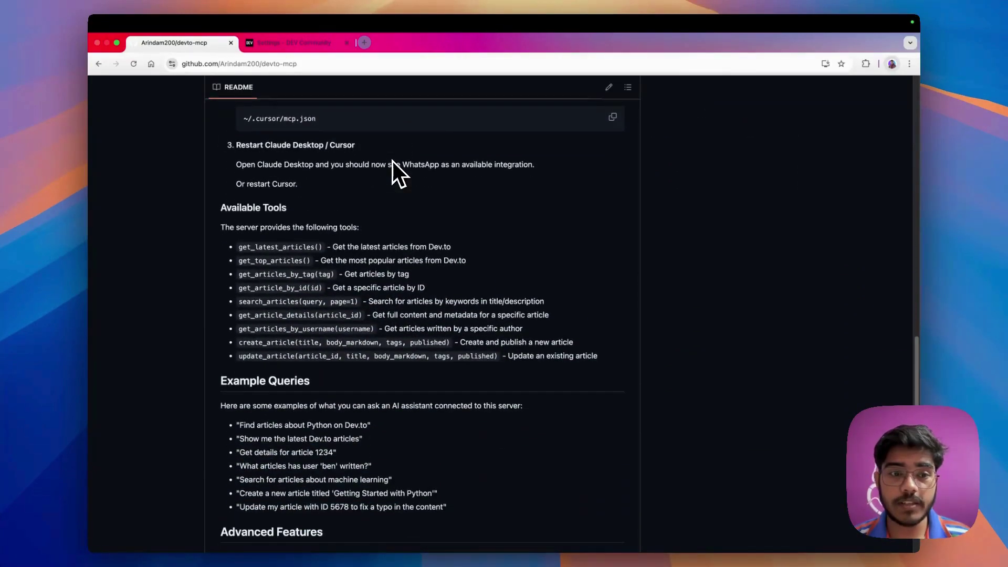
scroll(392, 162, "down", 5)
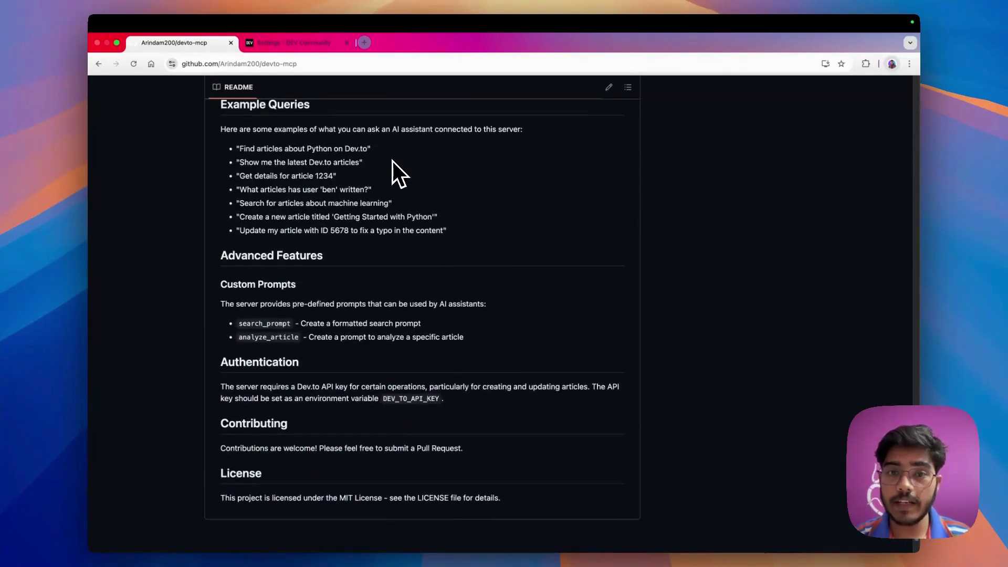